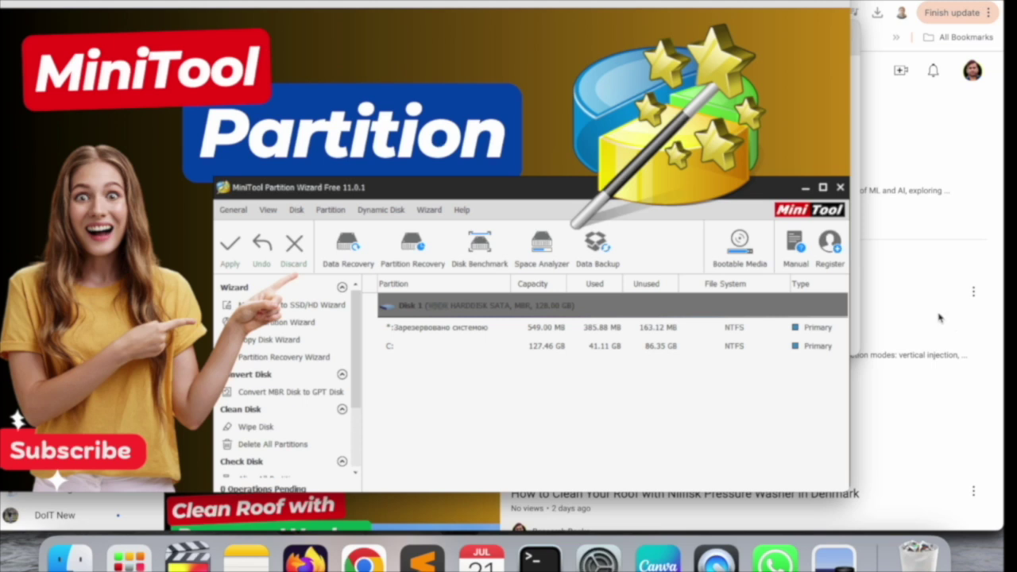
Search Google for "MiniTool Partition" in a new browser tab and open the Best Free Partition Manager for Windows result.
left_click(941, 318)
left_click(558, 156)
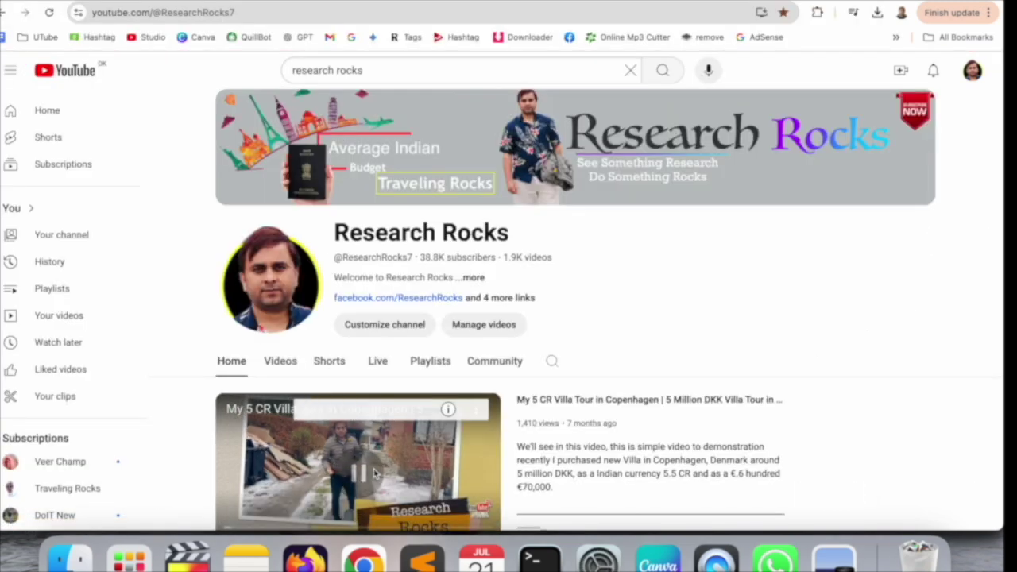
key("super+t")
left_click(456, 362)
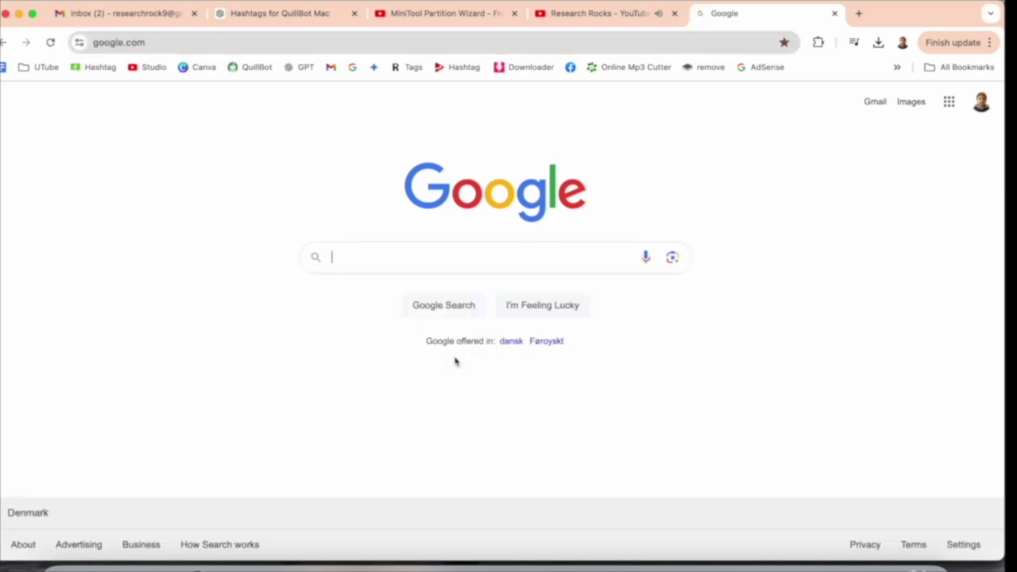
type("MiniTool Partition")
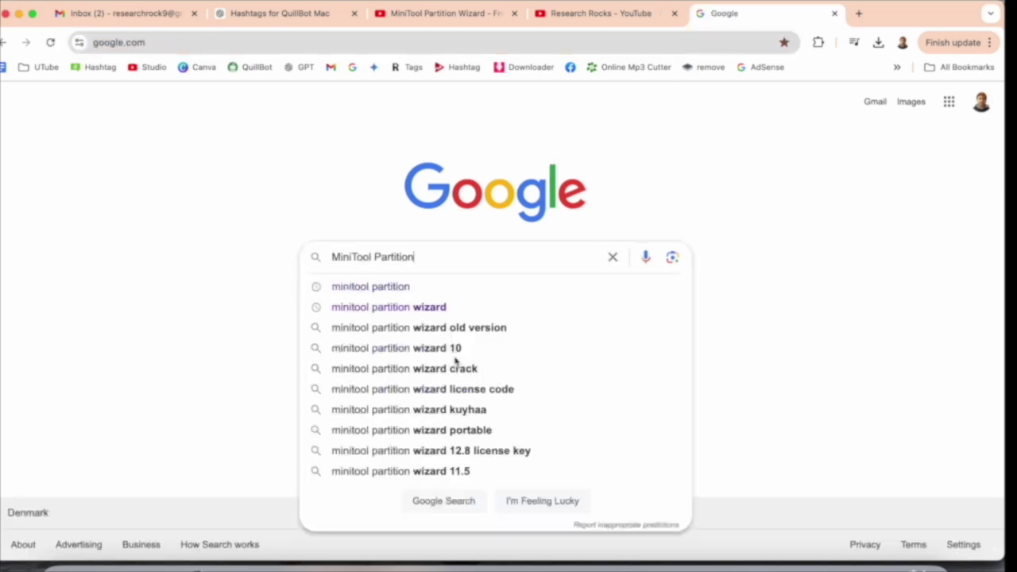
key("Return")
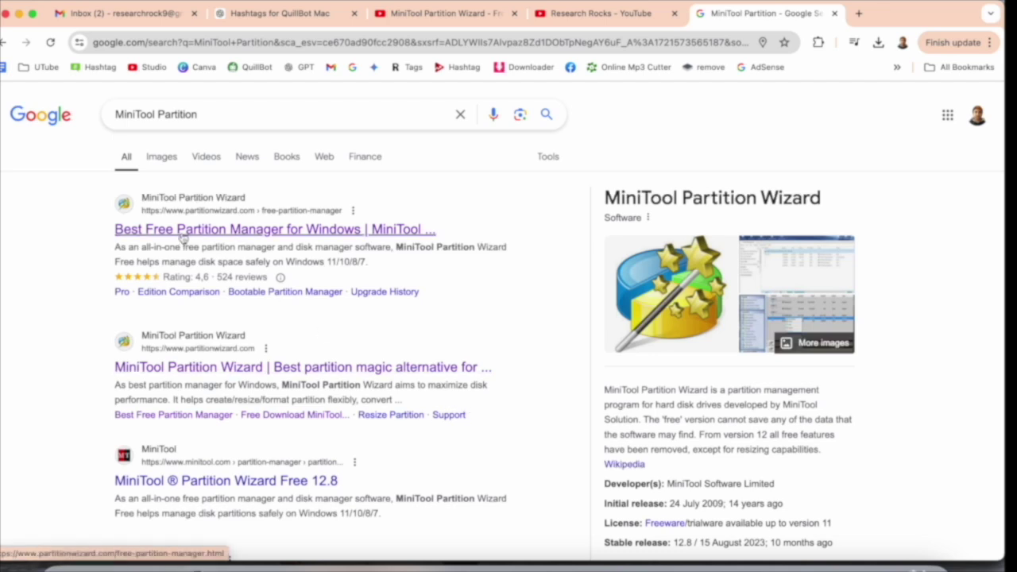
left_click(328, 232)
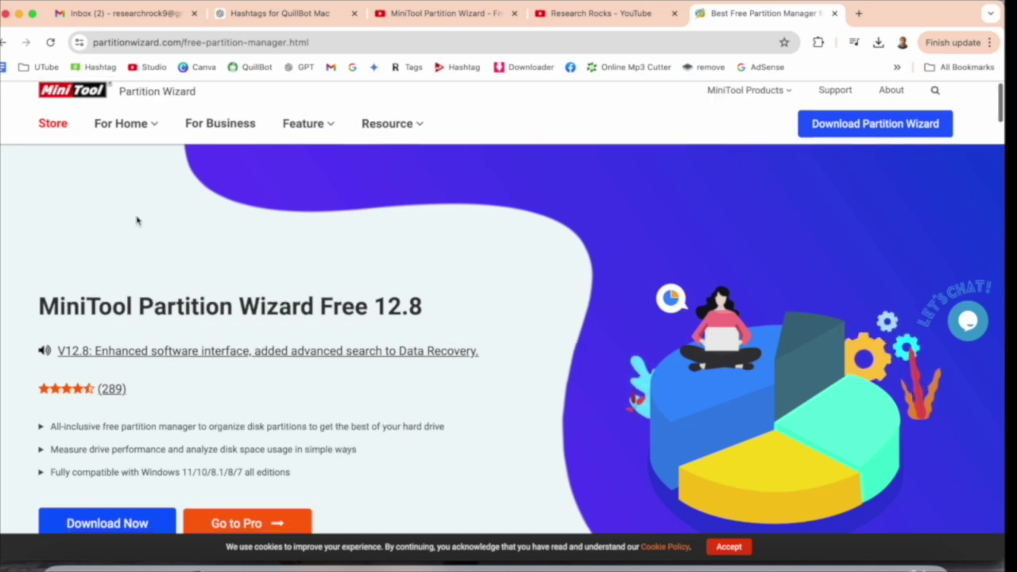
Read the MiniTool Partition Wizard Free 12.8 feature bullets and the All-in-one Free Partition Magic description.
scroll(159, 220, "down", 2)
scroll(169, 220, "down", 1)
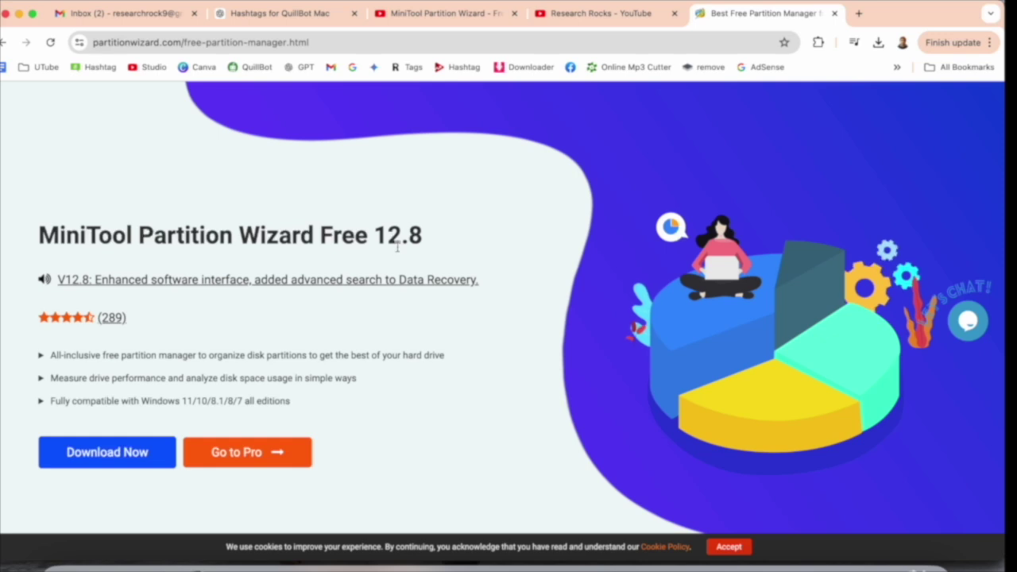
scroll(396, 254, "down", 2)
triple_click(127, 302)
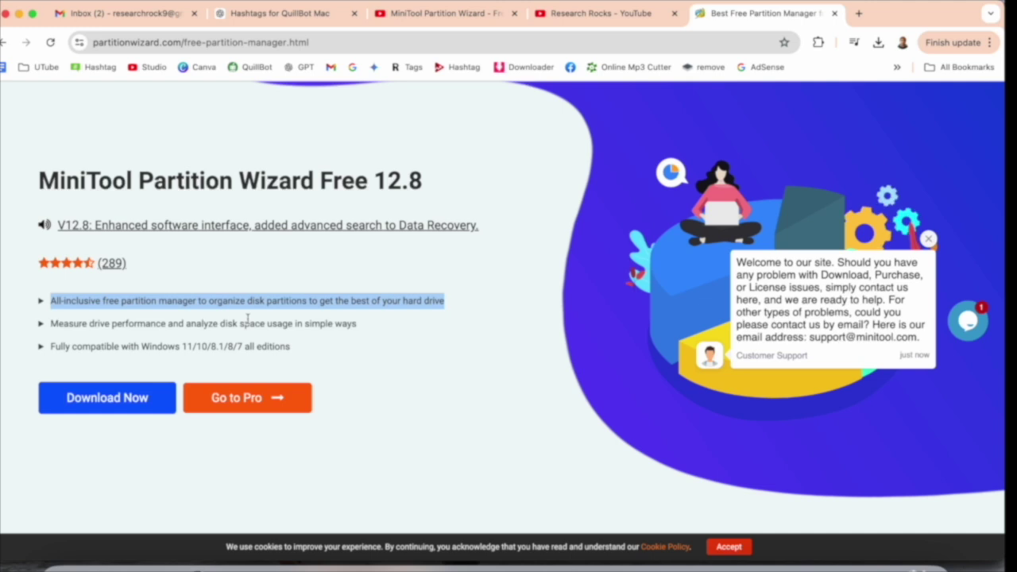
scroll(257, 327, "down", 1)
scroll(257, 327, "down", 1)
triple_click(246, 280)
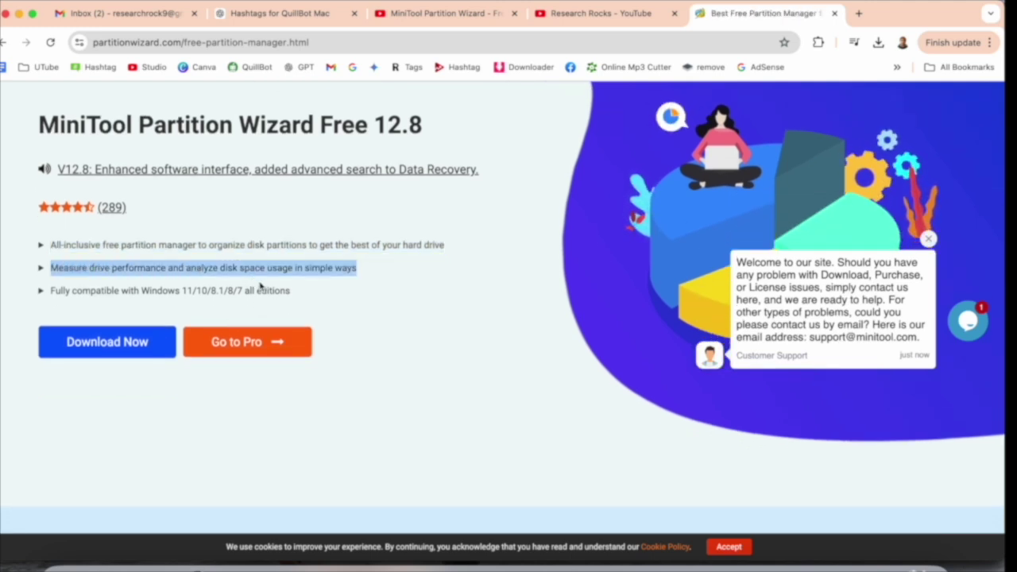
triple_click(89, 292)
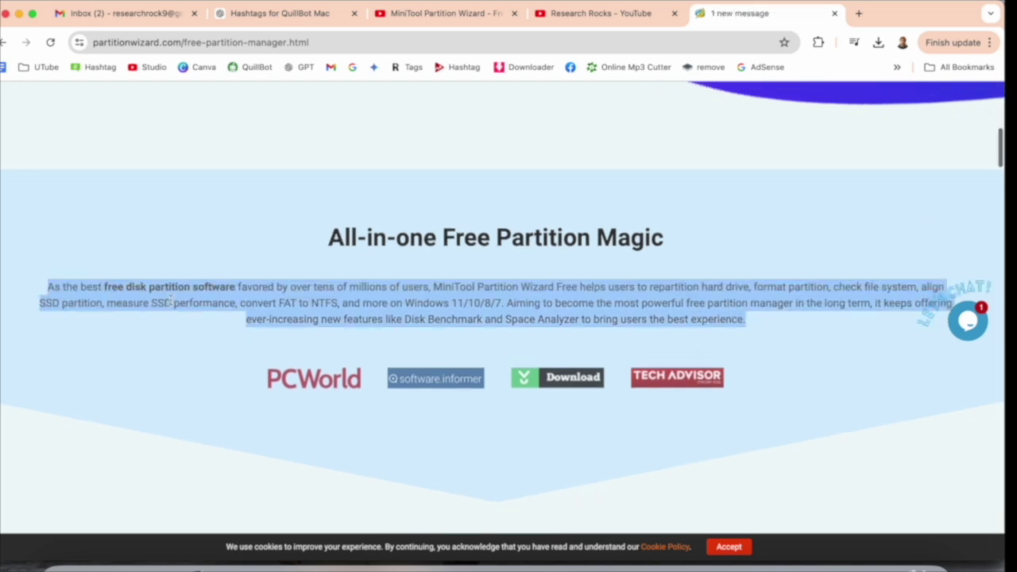
Review the partition tools listed in the Reconfigure Disk Partition section of the product page.
scroll(180, 302, "down", 6)
scroll(179, 302, "up", 1)
left_click_drag(351, 124, 704, 136)
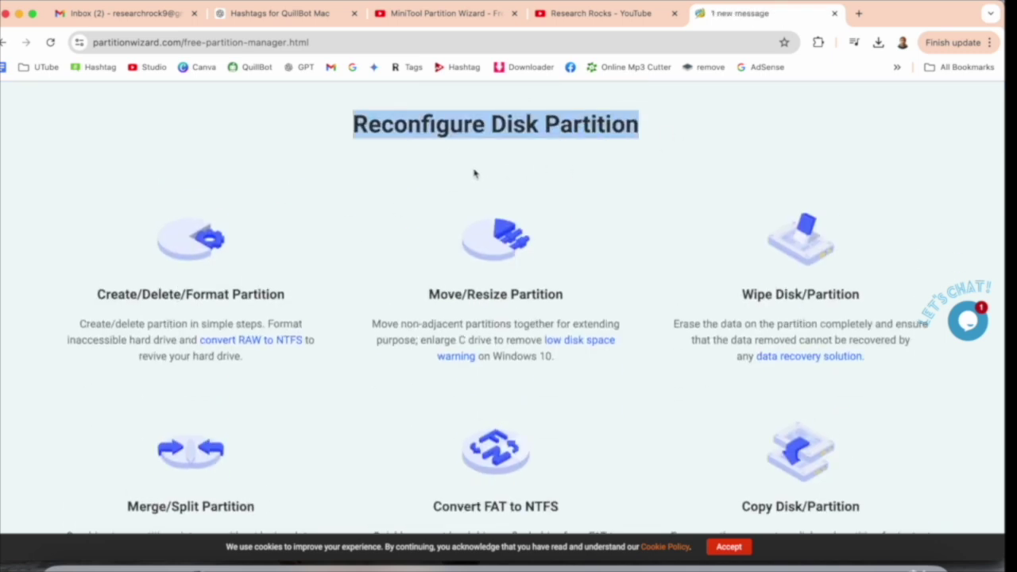
scroll(457, 191, "down", 2)
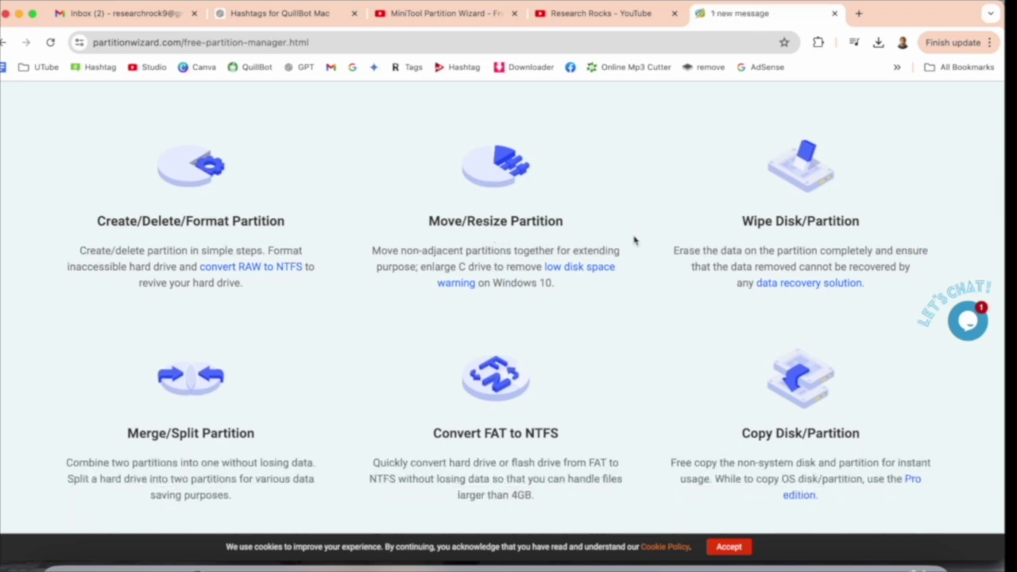
scroll(823, 267, "down", 2)
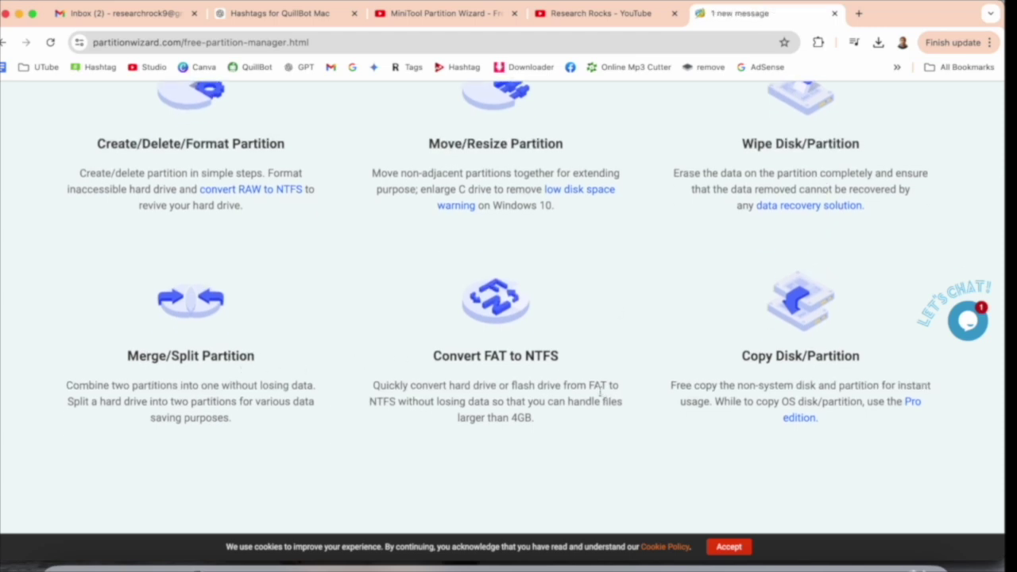
scroll(601, 391, "down", 1)
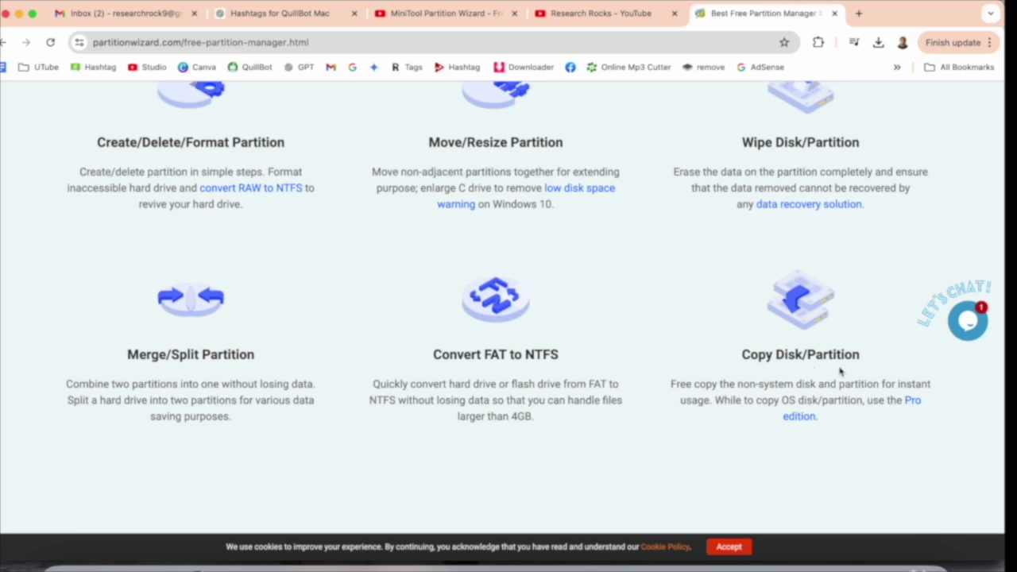
scroll(804, 380, "down", 3)
scroll(801, 381, "up", 4)
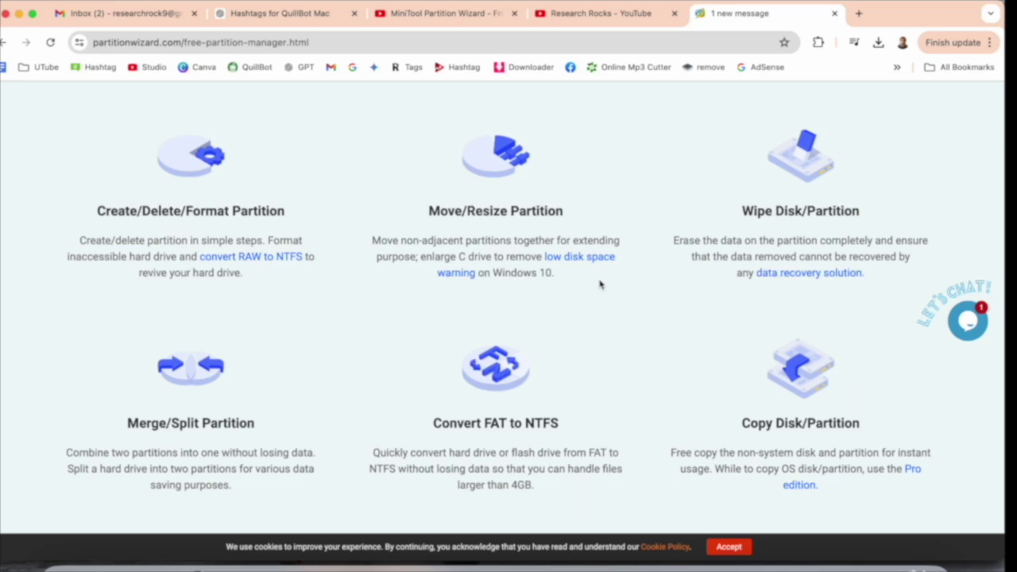
Download MiniTool Partition Wizard Free from the product page and launch the downloaded pw-free-online.exe installer.
scroll(600, 285, "up", 10)
scroll(601, 284, "down", 1)
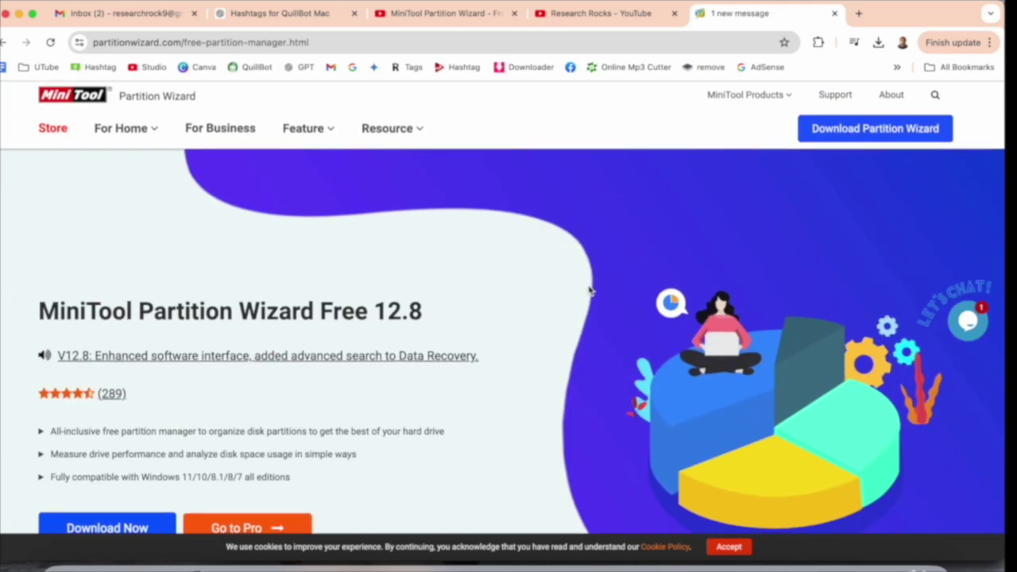
scroll(594, 287, "down", 3)
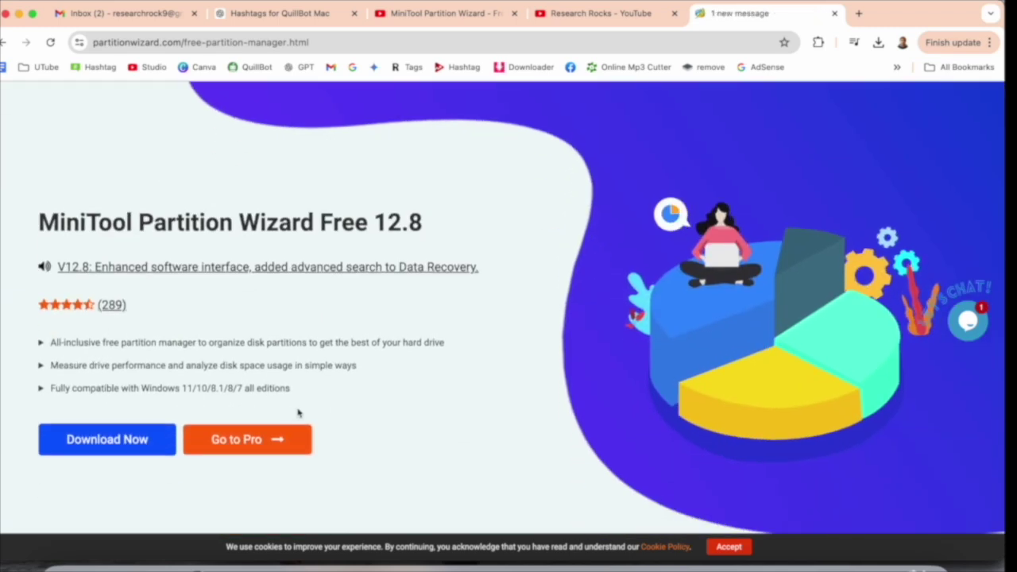
left_click(108, 447)
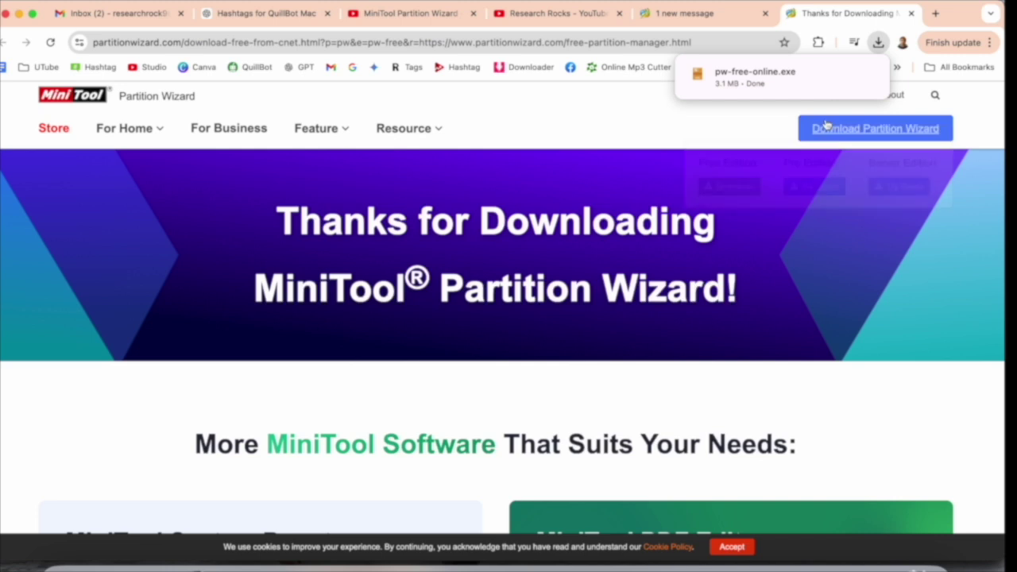
left_click(773, 86)
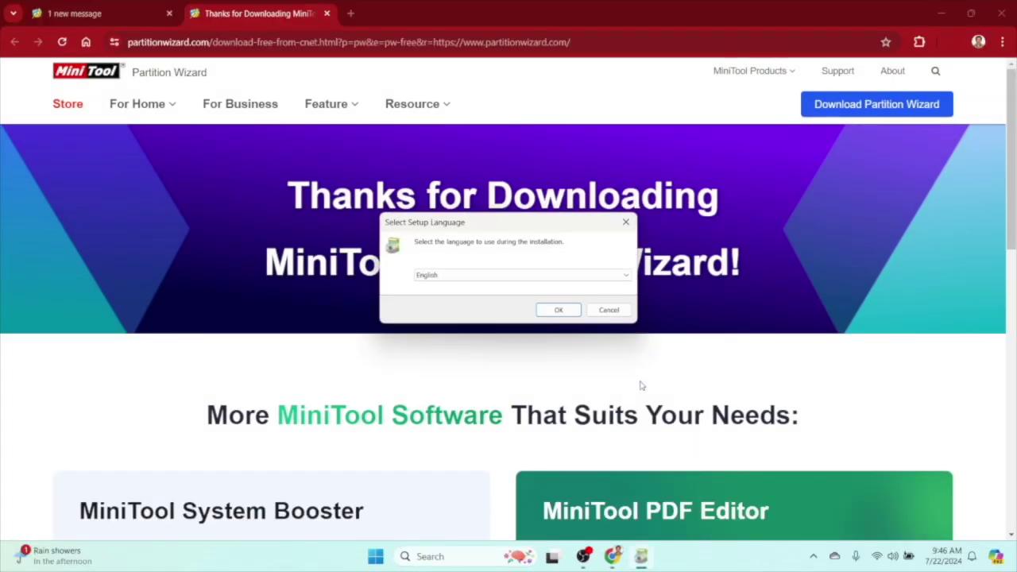
Run the setup in English, continue with the free edition, and accept the default destination folder.
scroll(641, 384, "down", 5)
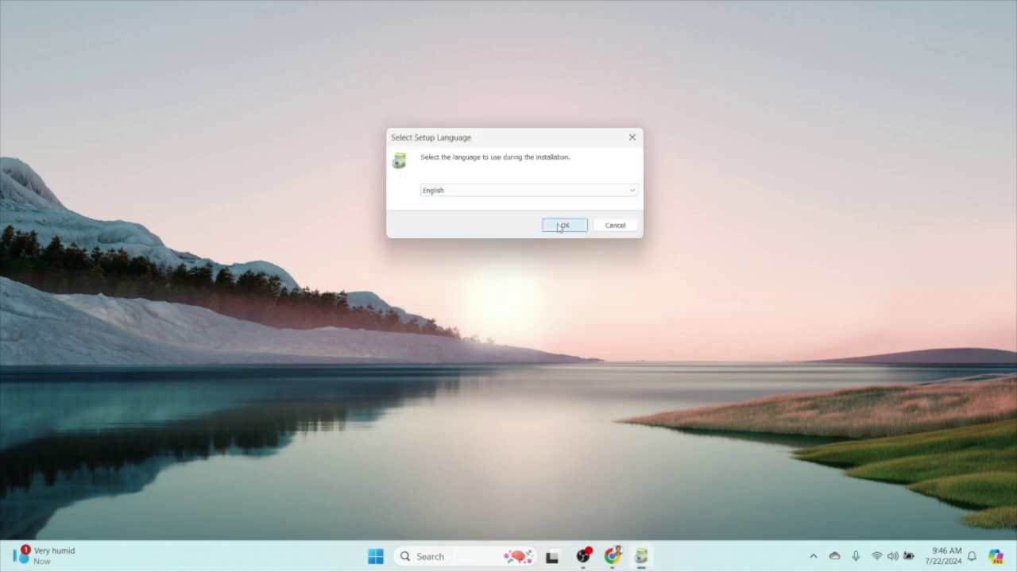
left_click(561, 225)
left_click(513, 402)
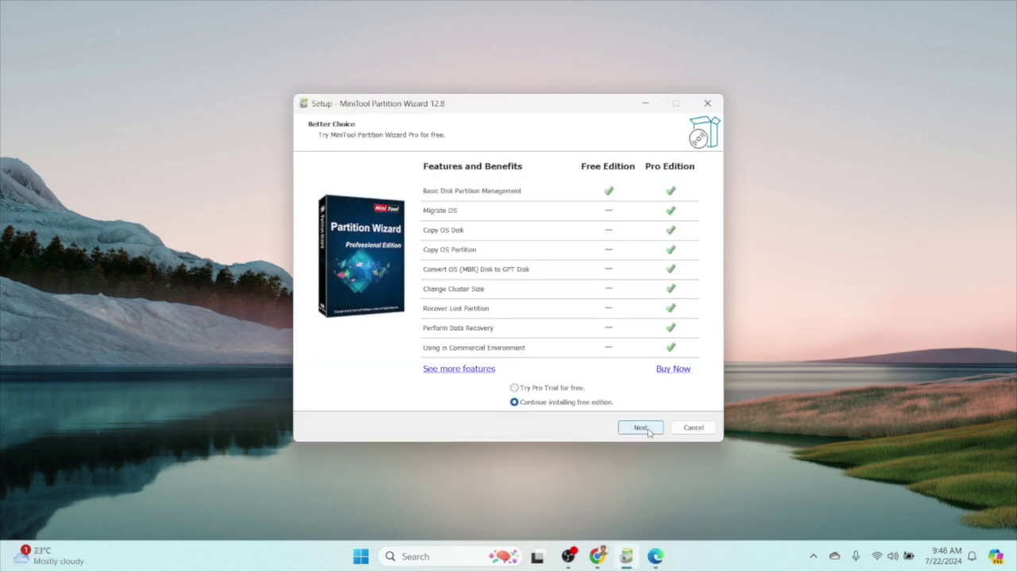
left_click(640, 428)
left_click(641, 427)
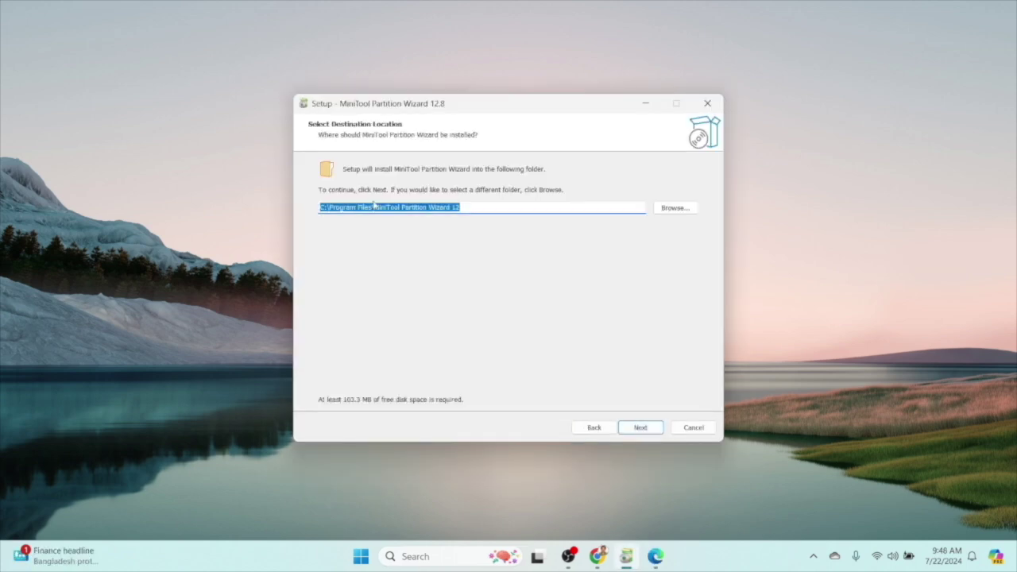
left_click(649, 425)
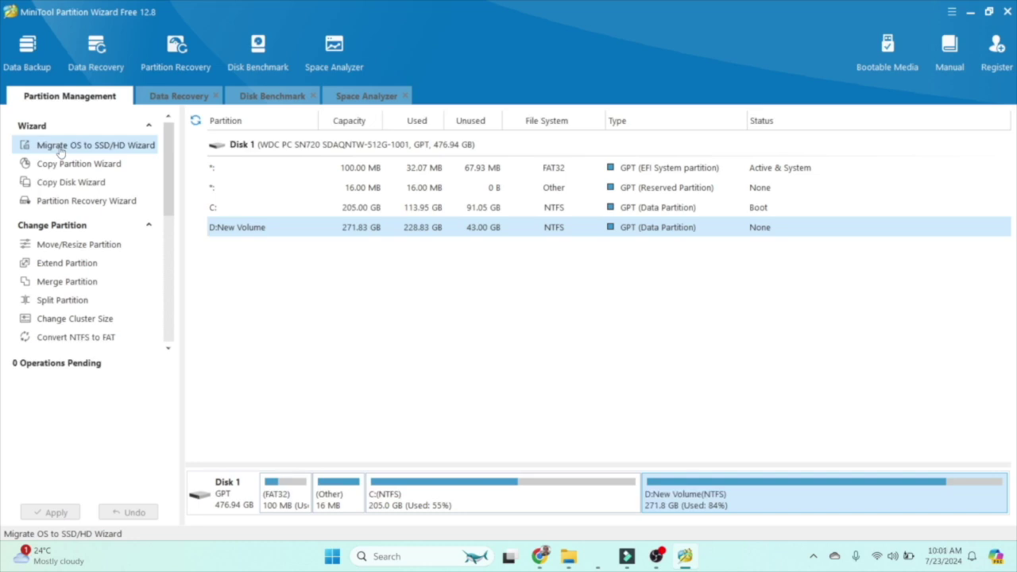
Examine the Migrate OS to SSD/HD Wizard's methods and the Copy Partition Wizard's source selection, cancelling both wizards.
left_click(61, 151)
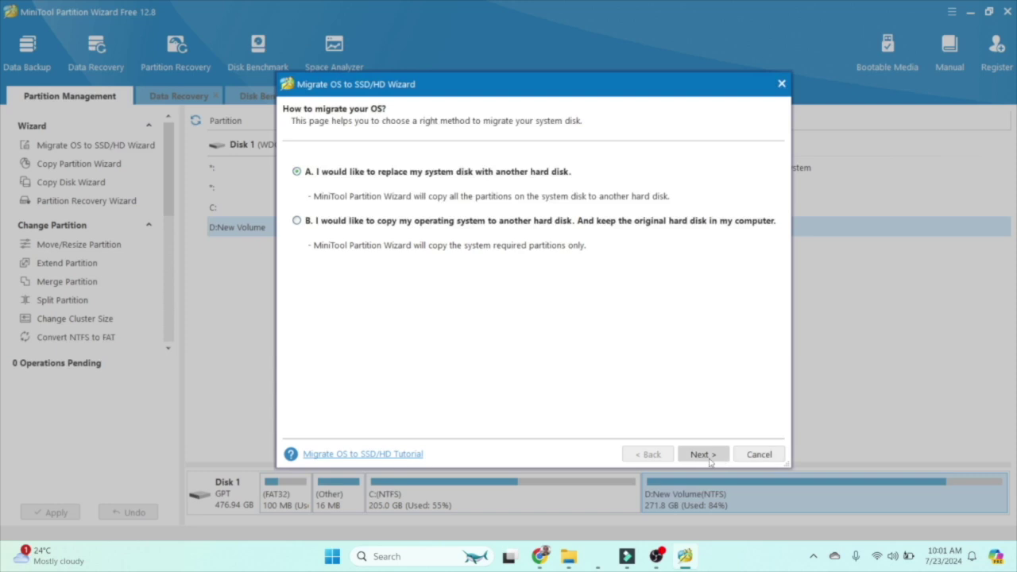
left_click(761, 456)
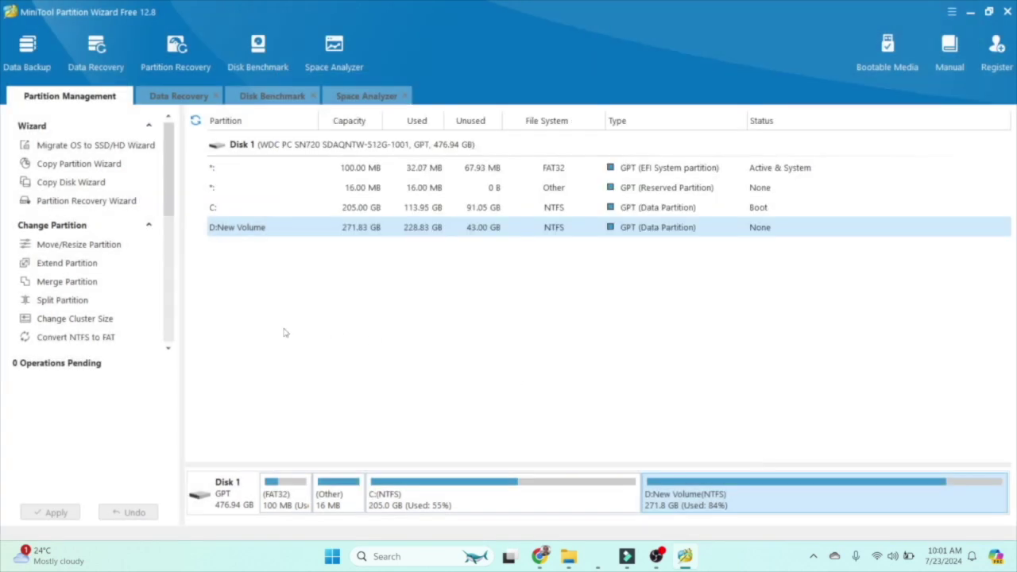
left_click(76, 165)
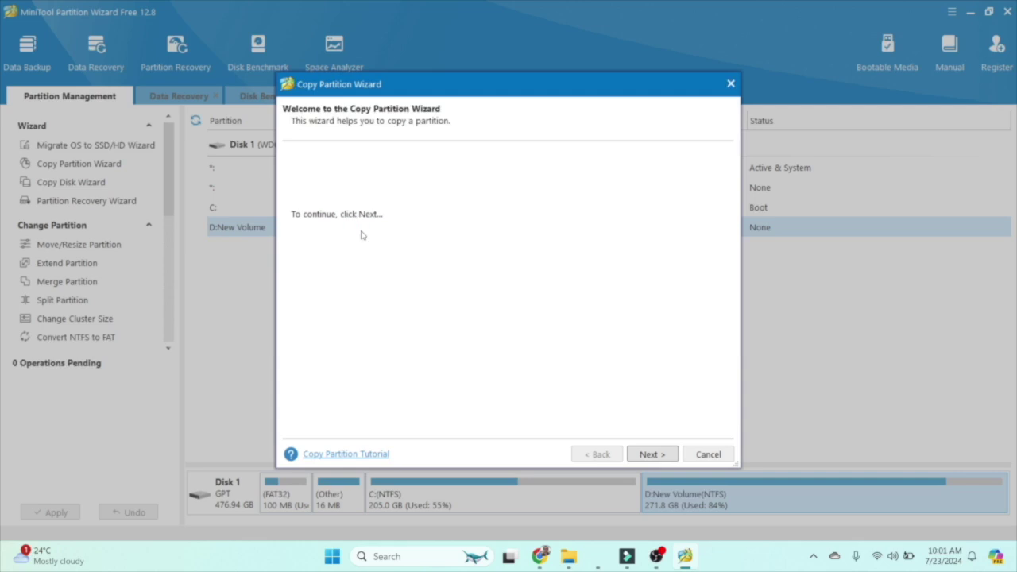
left_click(665, 457)
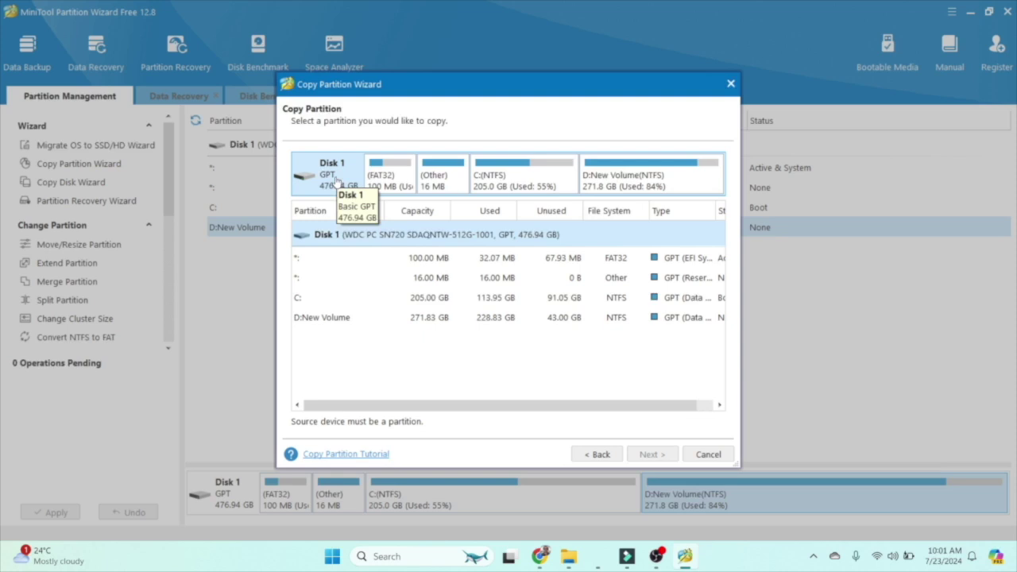
left_click(338, 317)
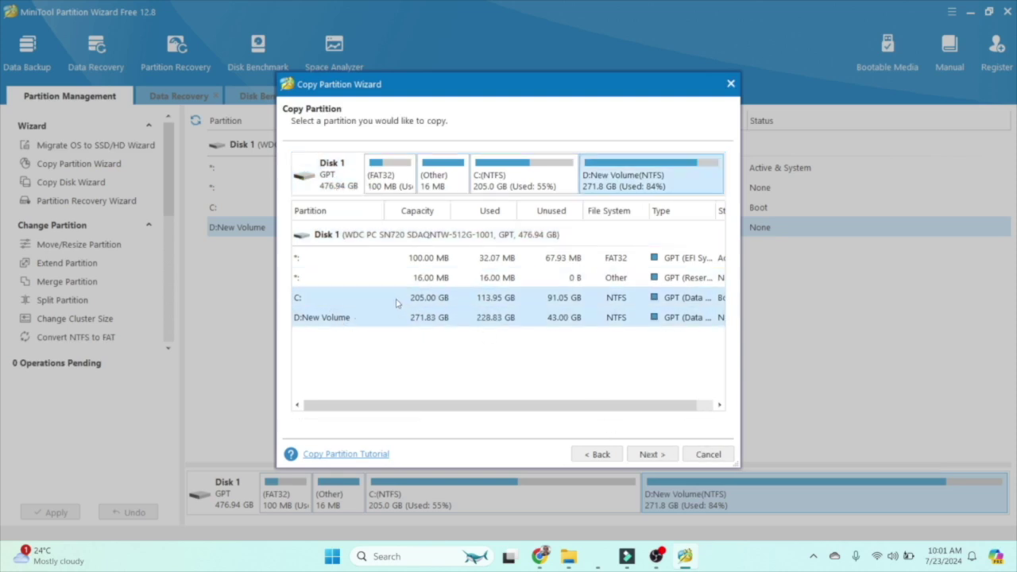
left_click(707, 455)
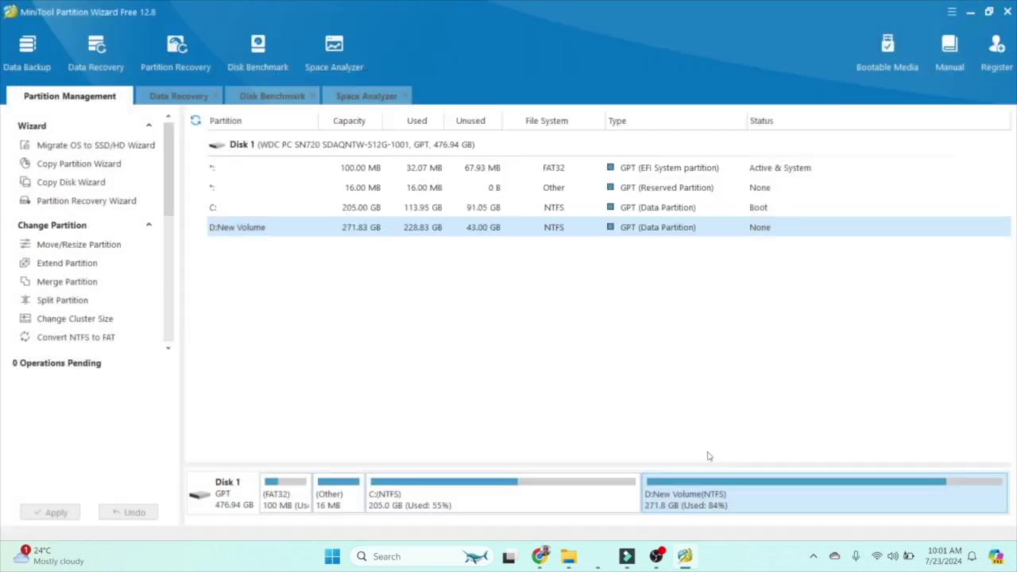
Examine the Partition Recovery Wizard up to its disk selection page and exit it.
left_click(66, 204)
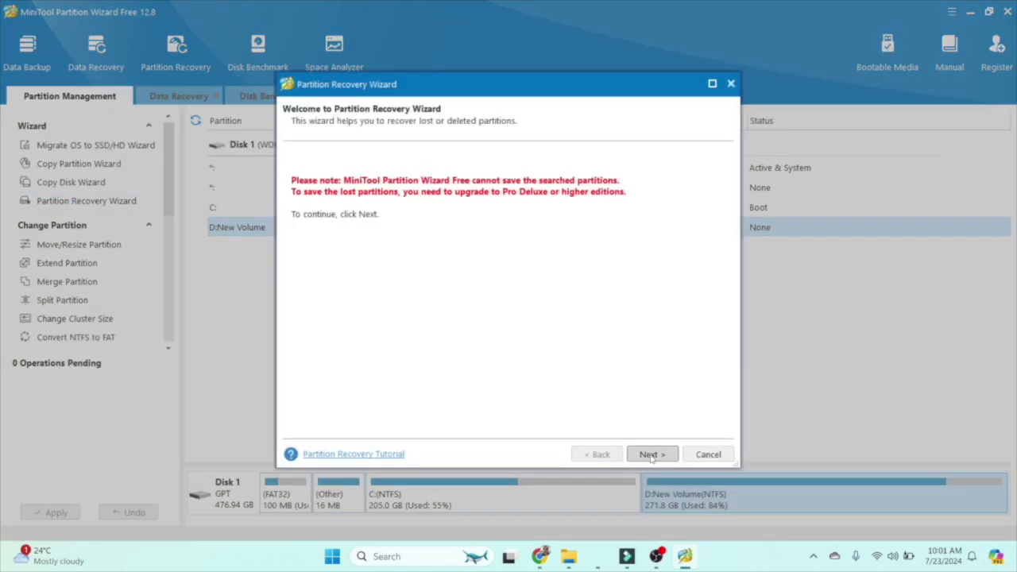
left_click(651, 454)
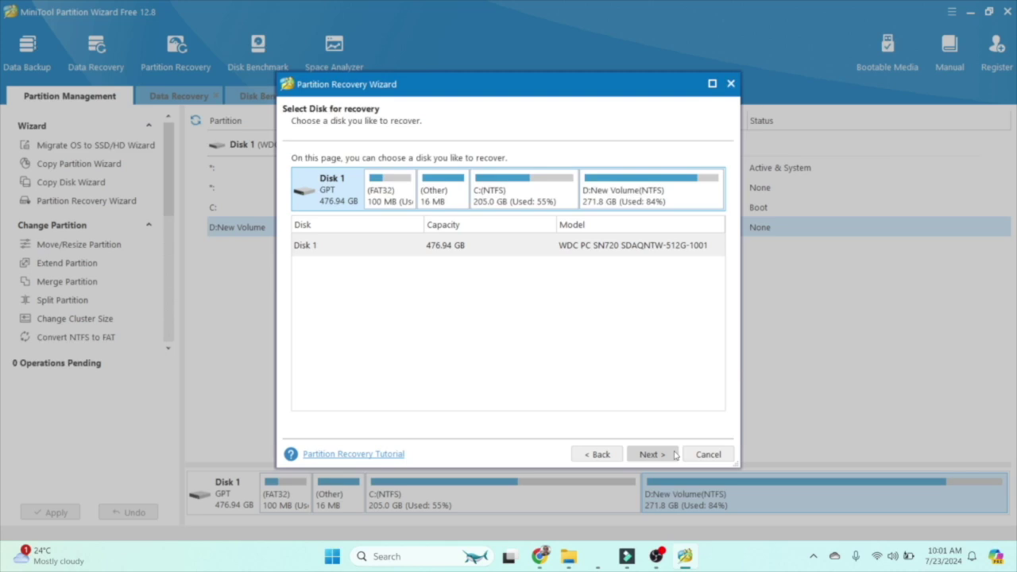
left_click(717, 461)
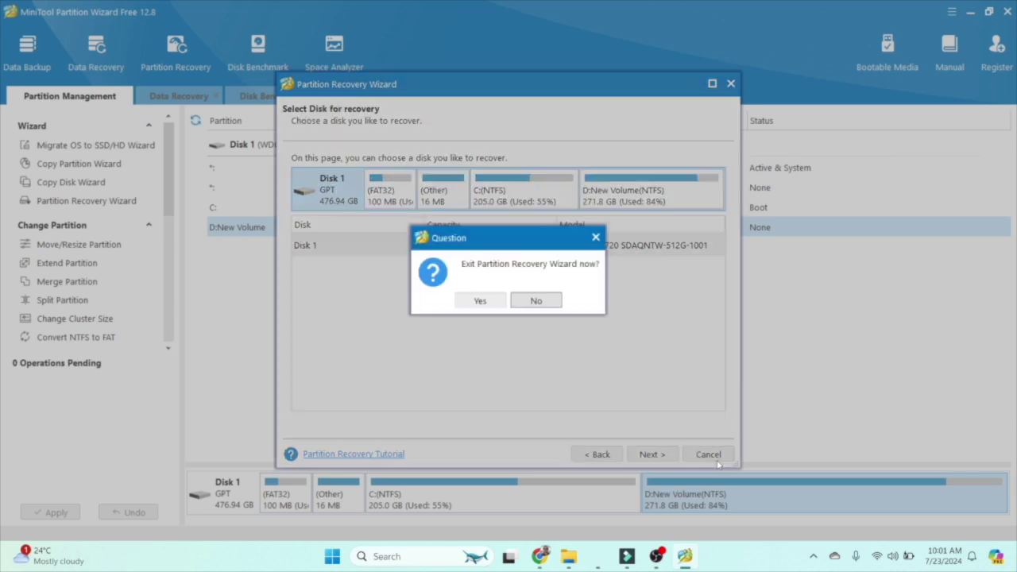
left_click(480, 301)
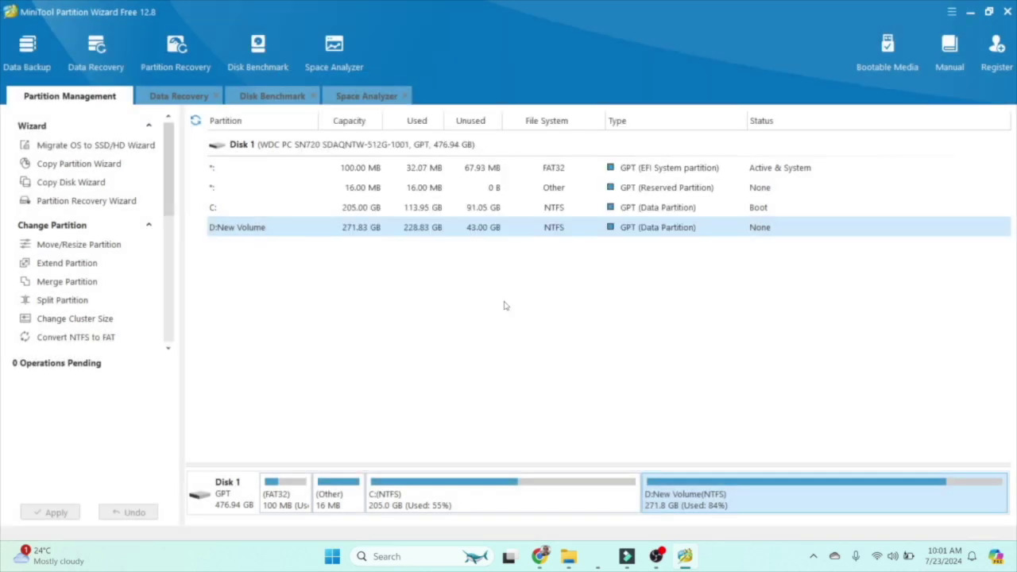
Try shrinking partition C to 174.64 GB with Move/Resize Partition, leaving 30.35 GB unallocated after it, and cancel the operation.
left_click(65, 248)
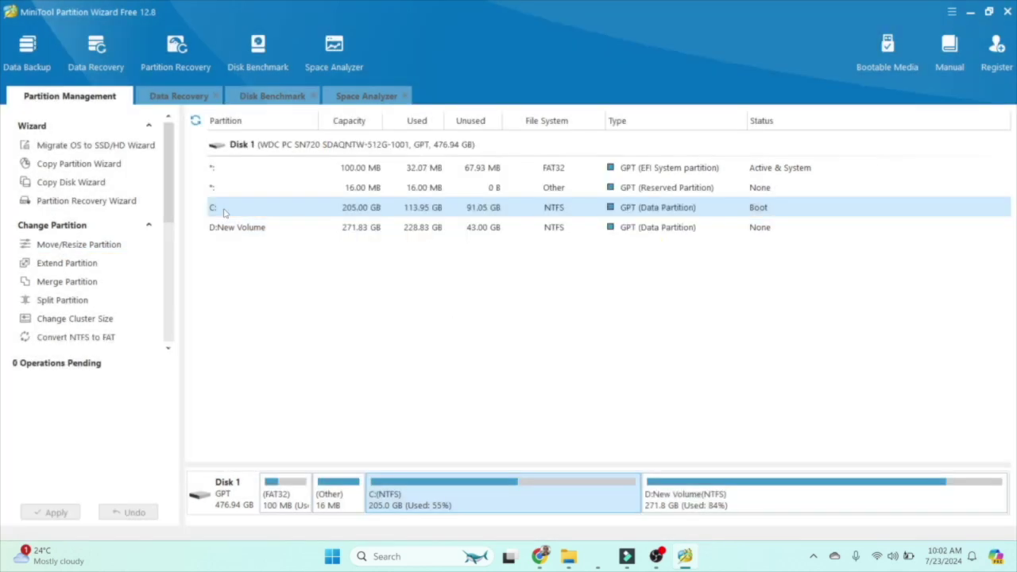
left_click(78, 245)
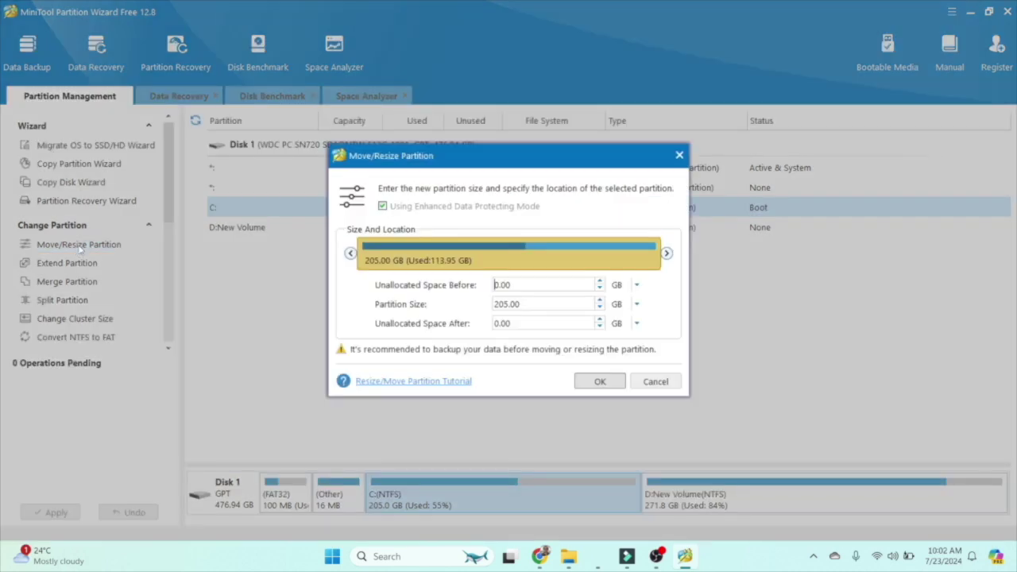
left_click_drag(439, 156, 636, 137)
left_click_drag(863, 232, 821, 233)
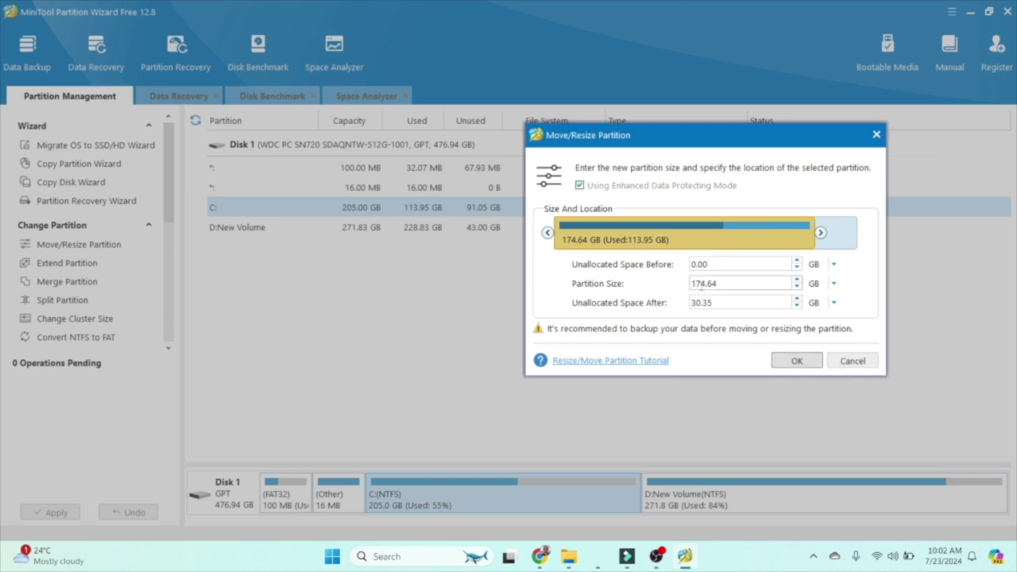
left_click(843, 363)
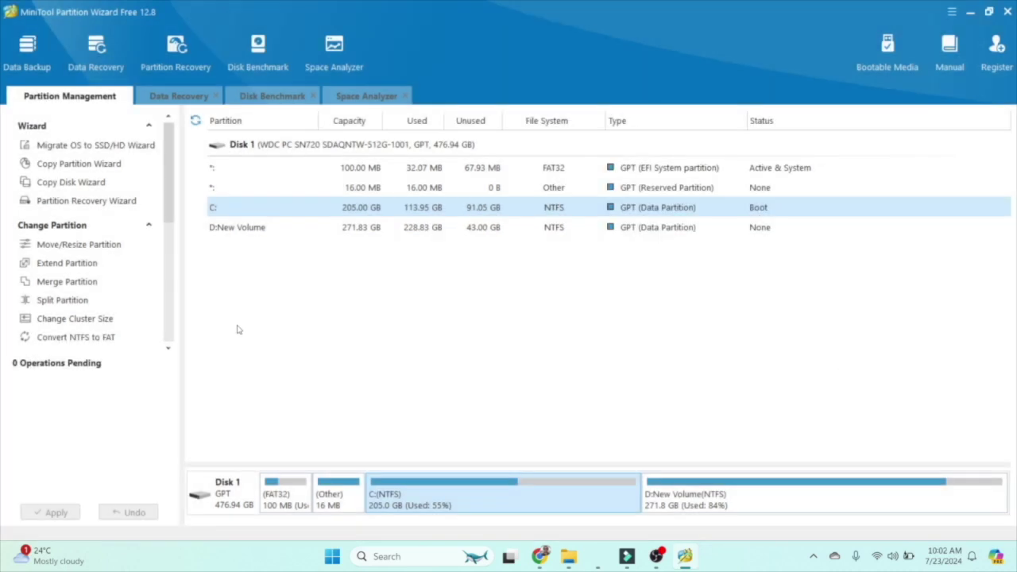
Examine the Extend Partition options for drive C, including the partition supplying the free space, and cancel.
left_click(69, 269)
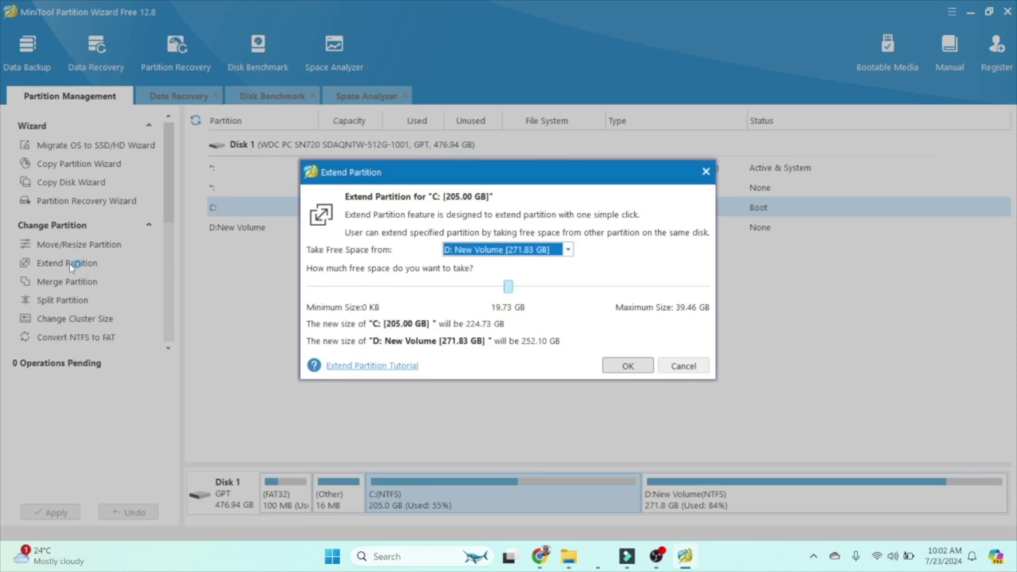
left_click(568, 252)
left_click(568, 258)
left_click(683, 367)
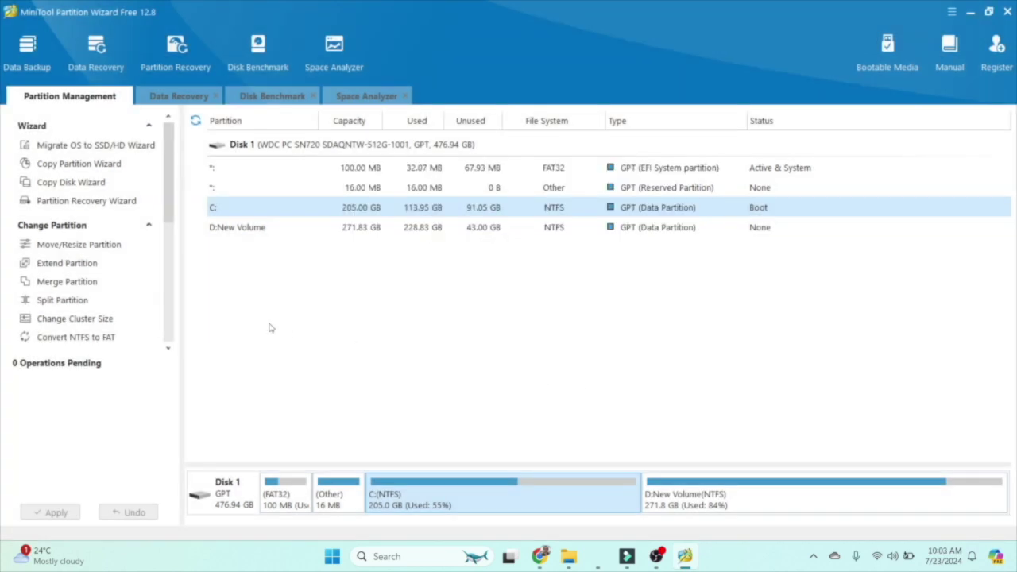
Examine the Merge Partition wizard's expansion page with D: New Volume selected, and cancel the wizard.
left_click(85, 286)
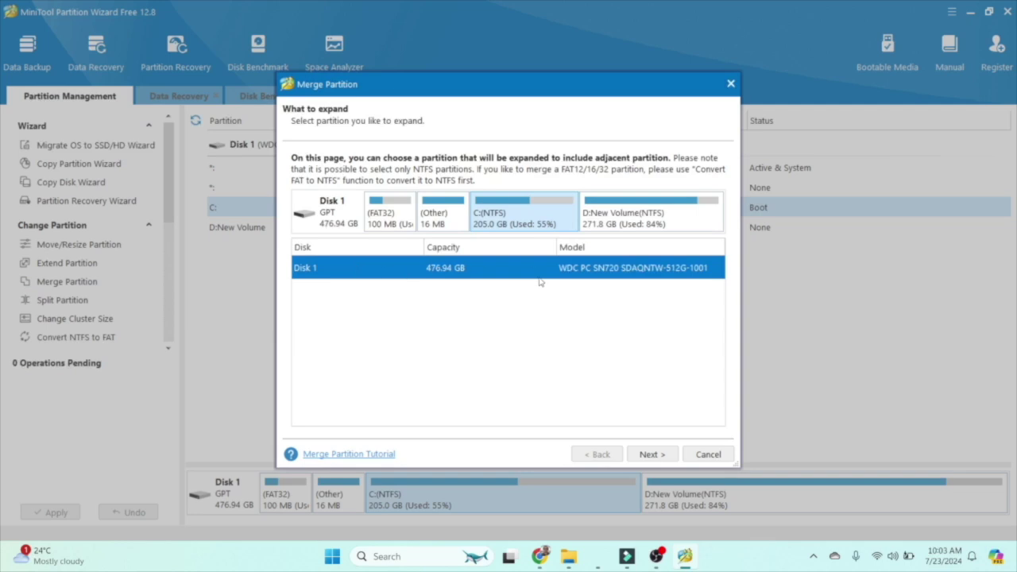
left_click(626, 227)
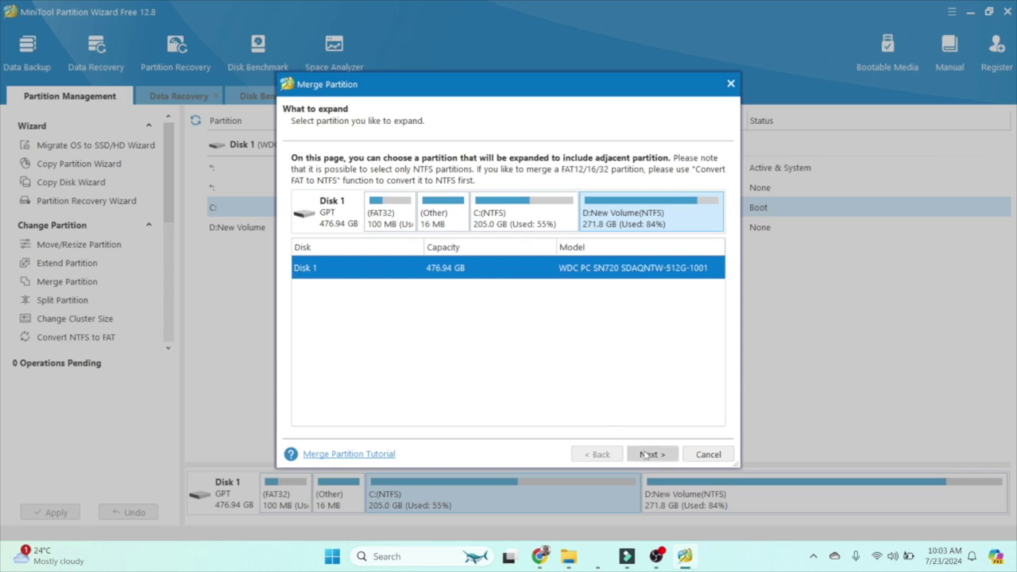
left_click(708, 454)
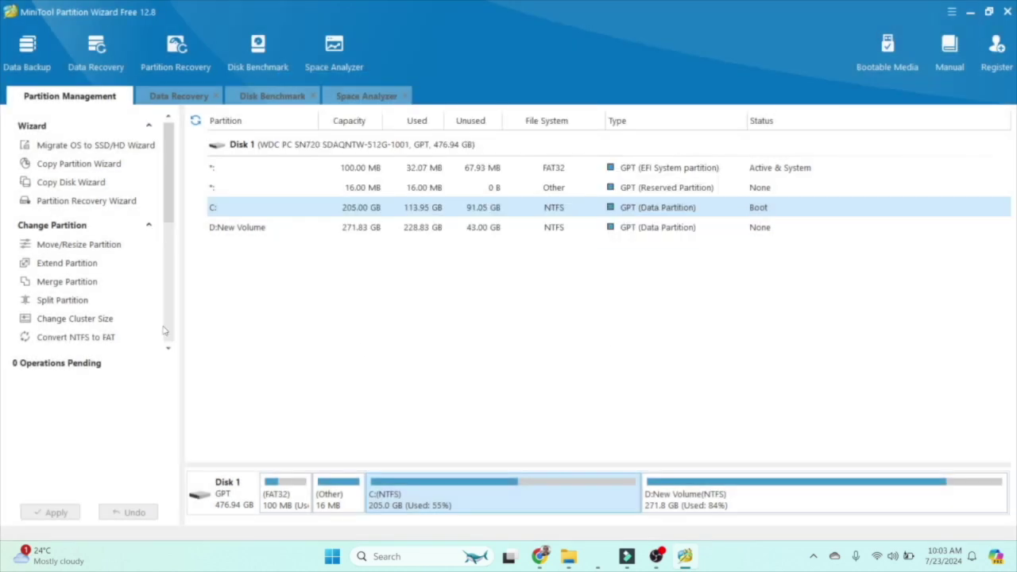
Check the Change Cluster Size and Convert NTFS to FAT features, dismissing the registration window each time.
left_click(69, 324)
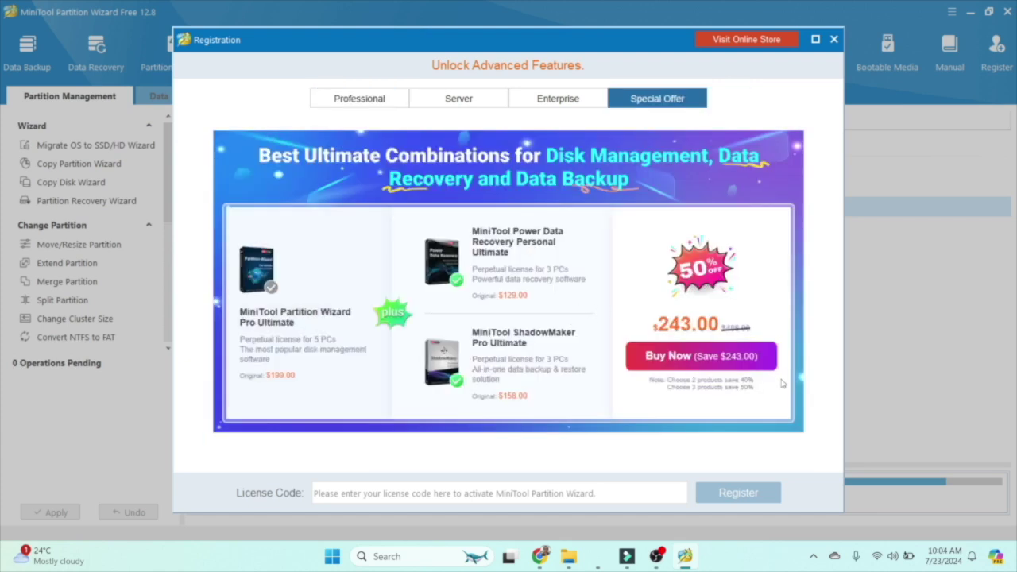
left_click(833, 39)
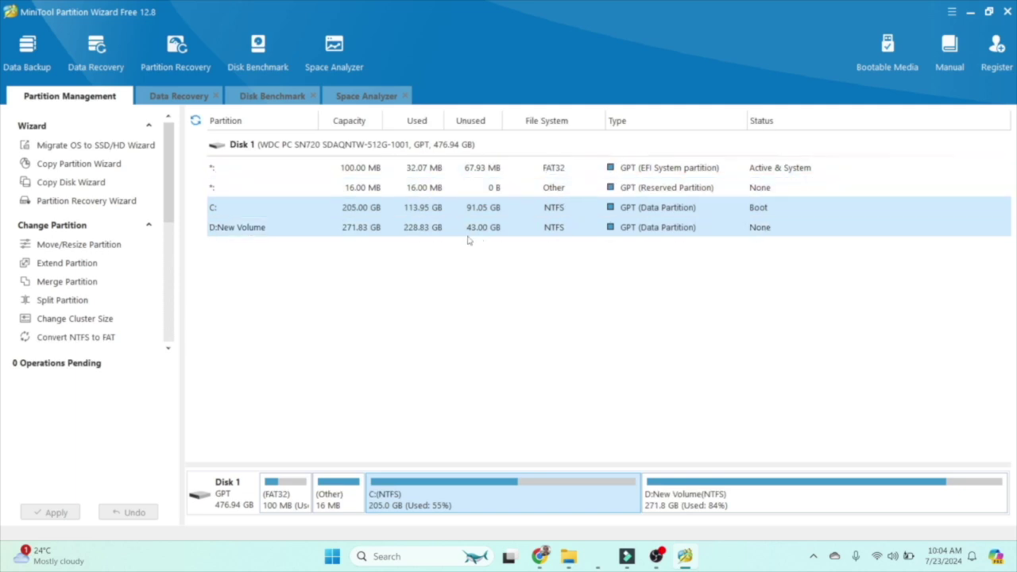
left_click(78, 339)
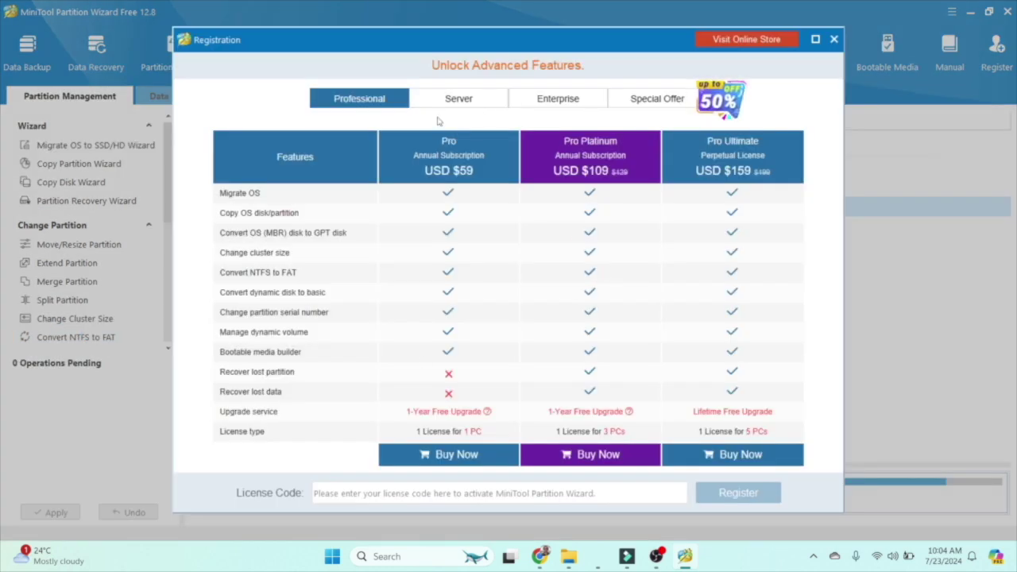
left_click(833, 39)
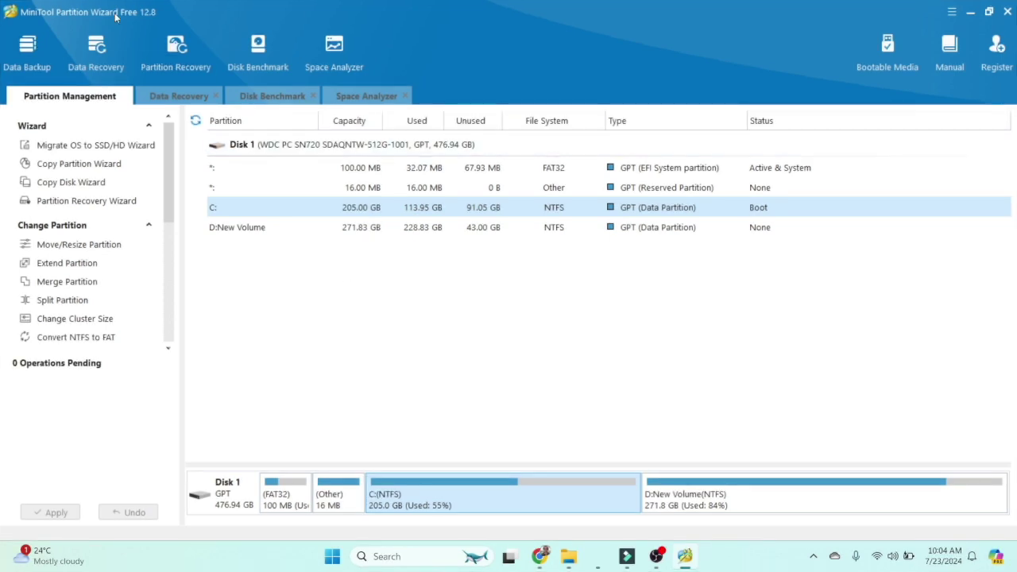
Look at the Data Backup and Data Recovery tools, and exit the Partition Recovery Wizard.
left_click(31, 64)
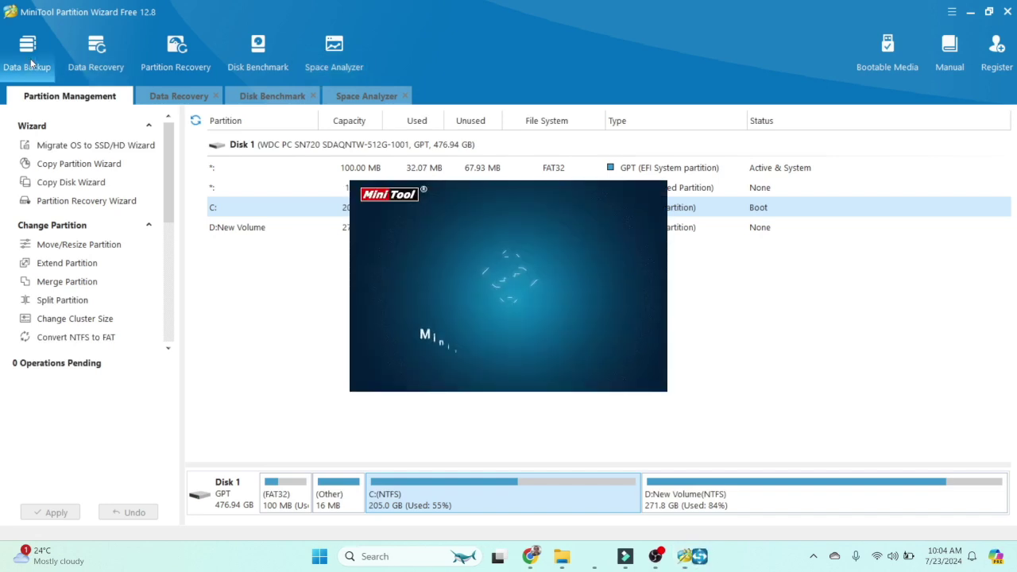
left_click(100, 69)
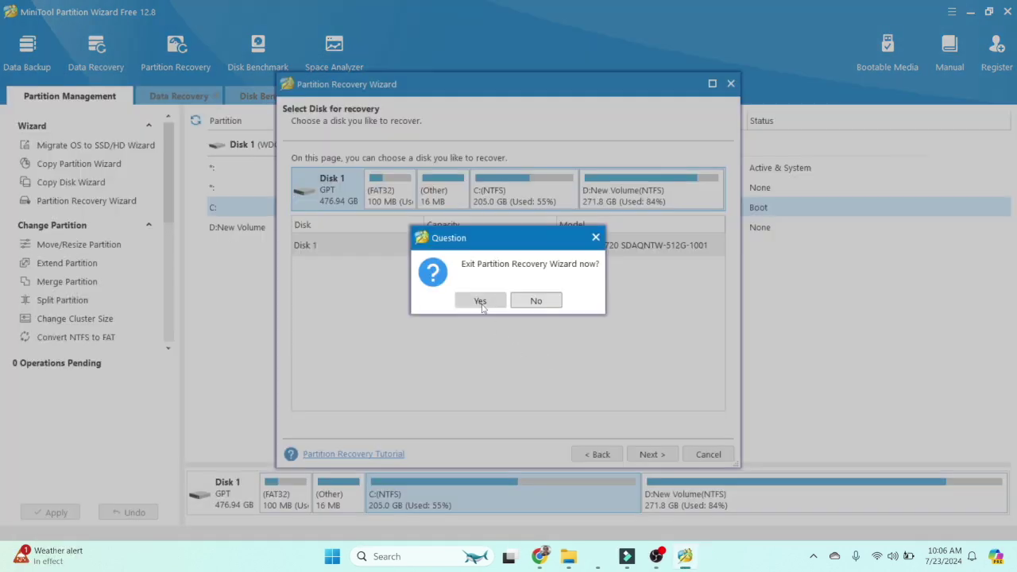
left_click(479, 301)
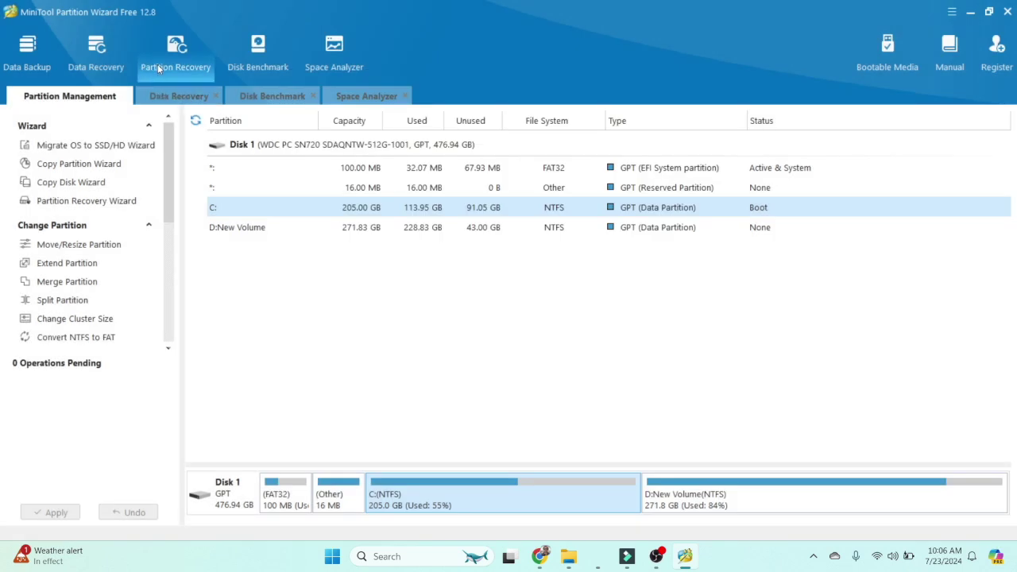
Examine the Disk Benchmark settings and read its online tutorial on test parameters, results and expected SSD performance.
left_click(256, 69)
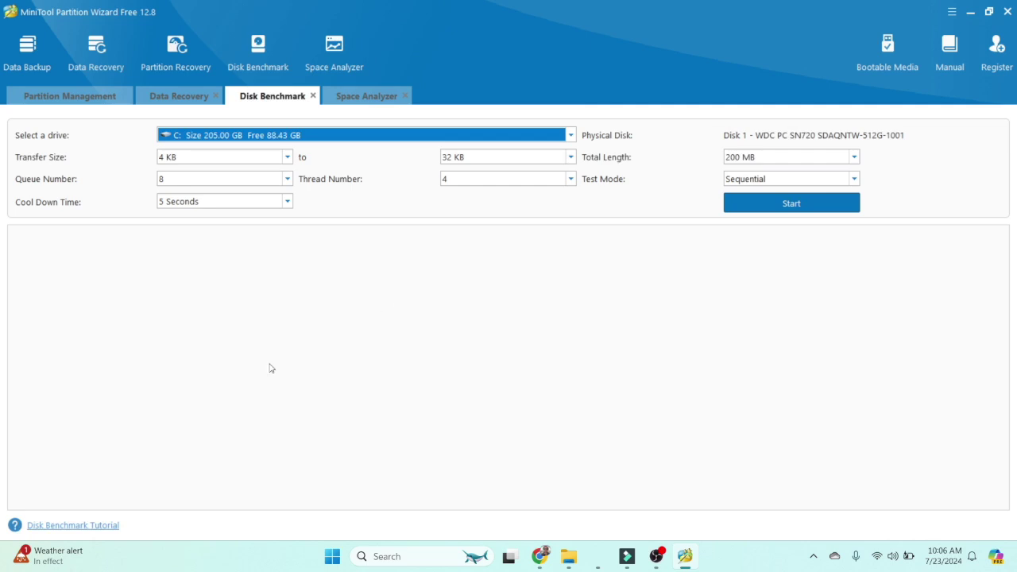
left_click(101, 526)
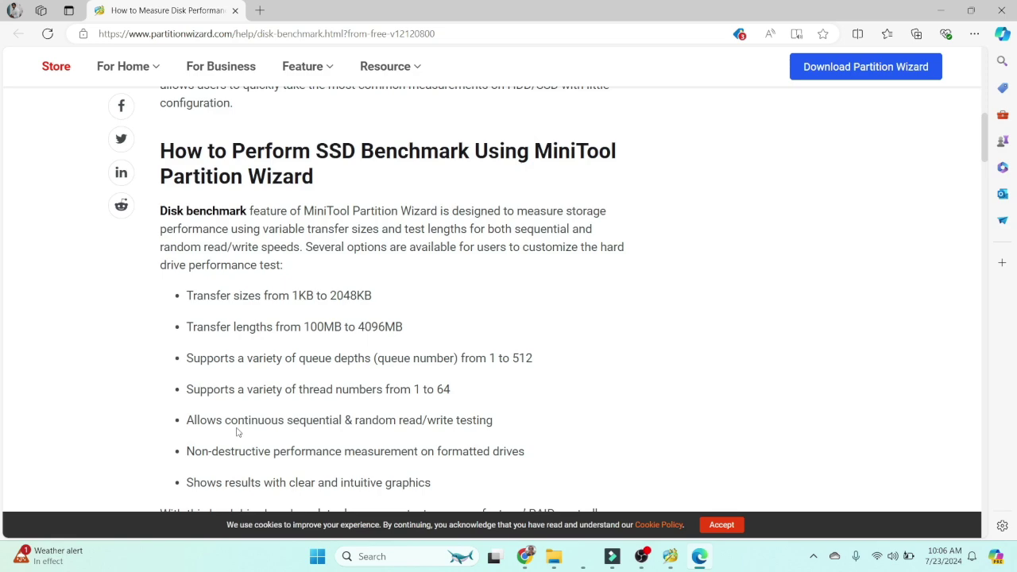
scroll(236, 431, "down", 8)
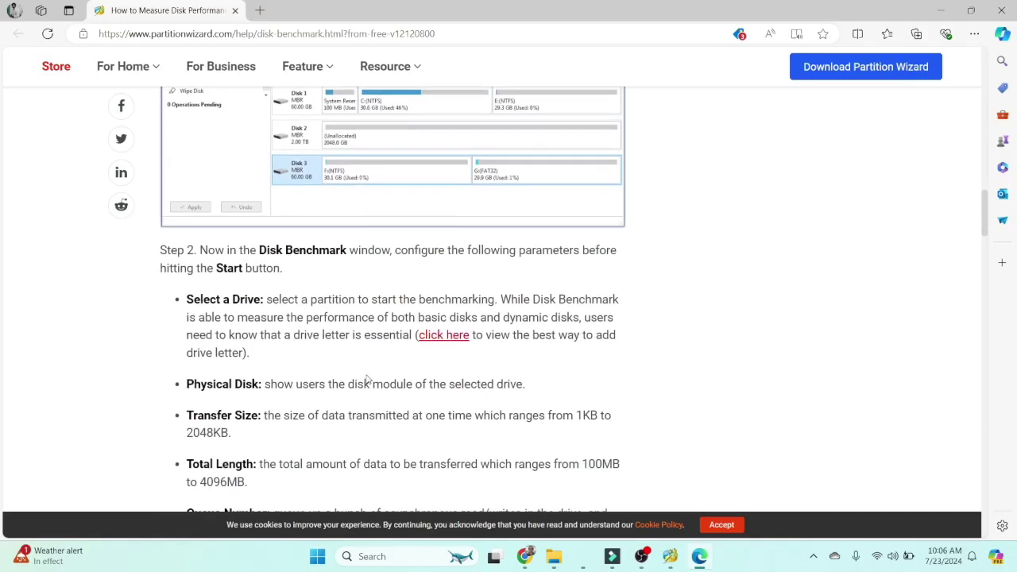
scroll(367, 374, "down", 2)
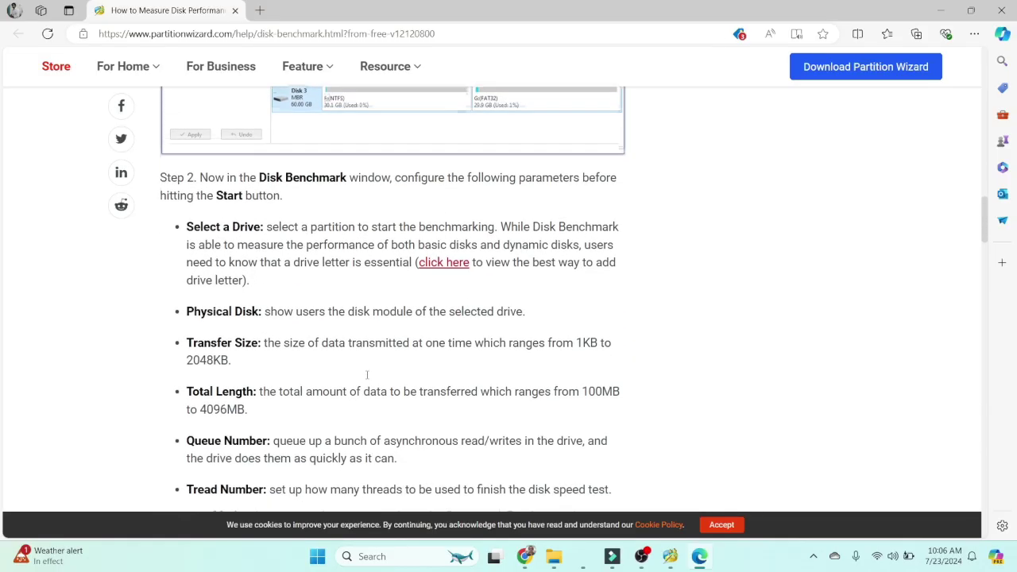
scroll(367, 374, "down", 1)
scroll(300, 324, "down", 6)
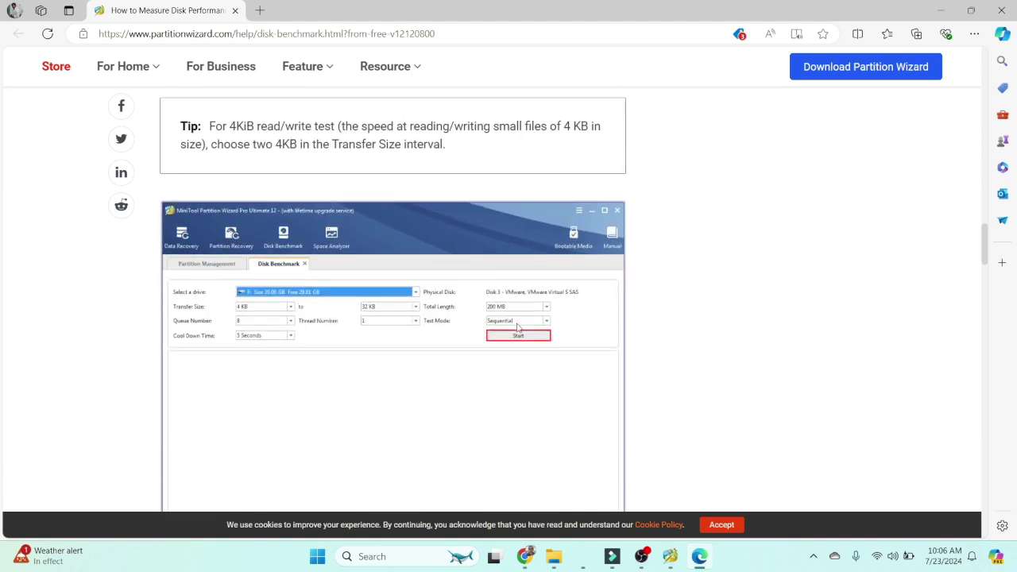
scroll(517, 327, "down", 3)
scroll(517, 328, "down", 2)
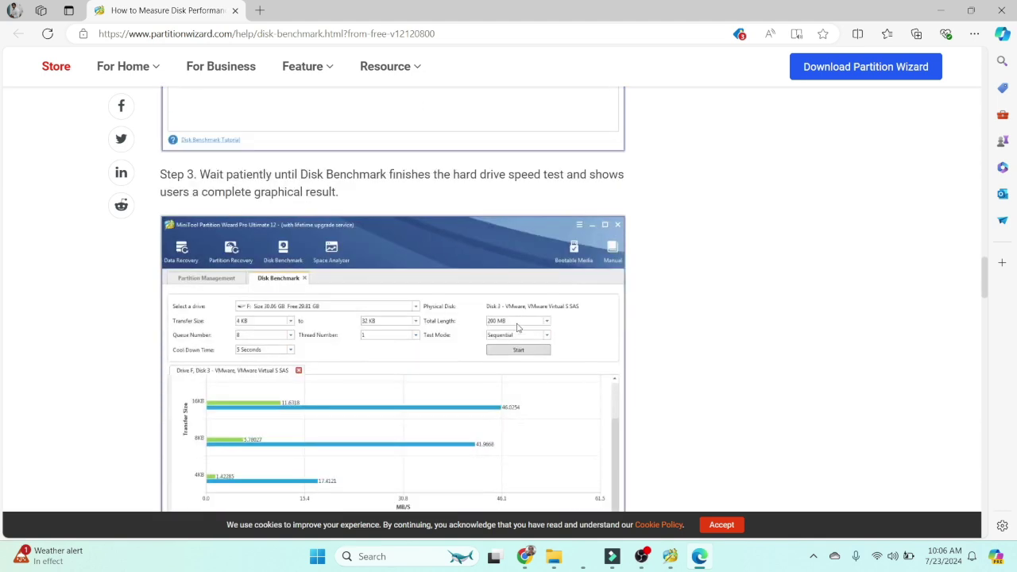
scroll(516, 327, "down", 4)
scroll(517, 328, "down", 2)
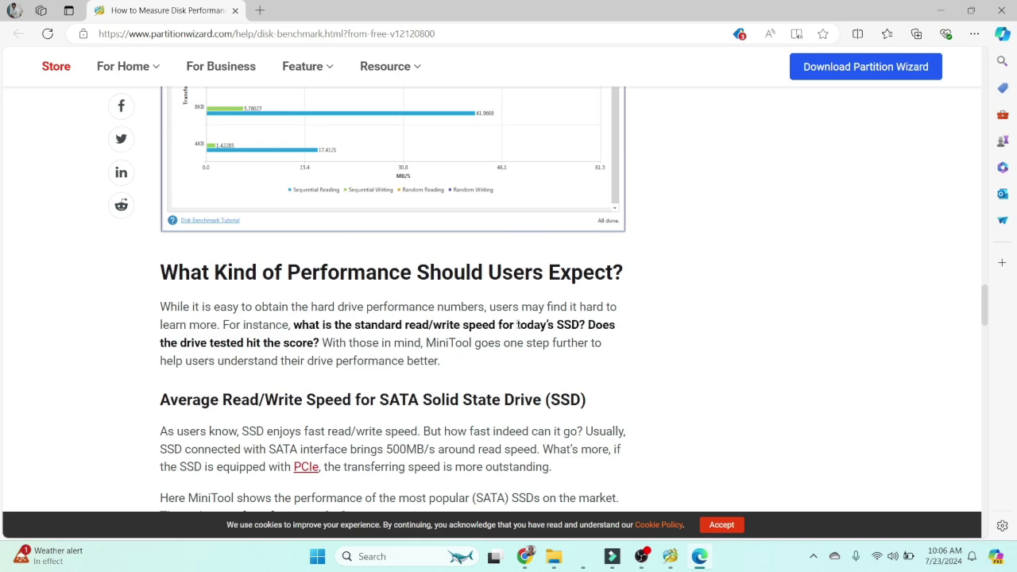
scroll(517, 327, "down", 4)
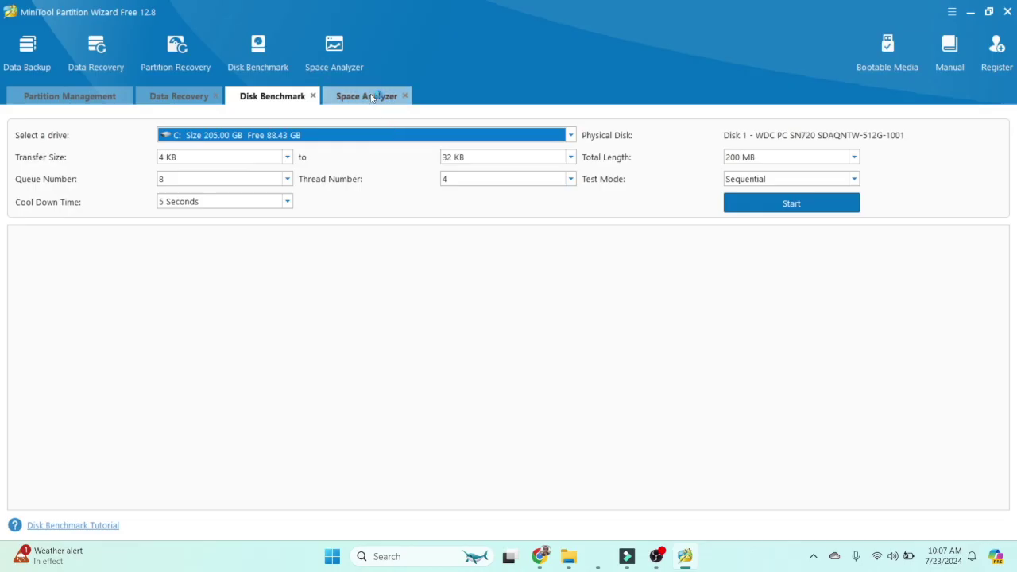
View the Space Analyzer tool and open its online tutorial.
left_click(336, 69)
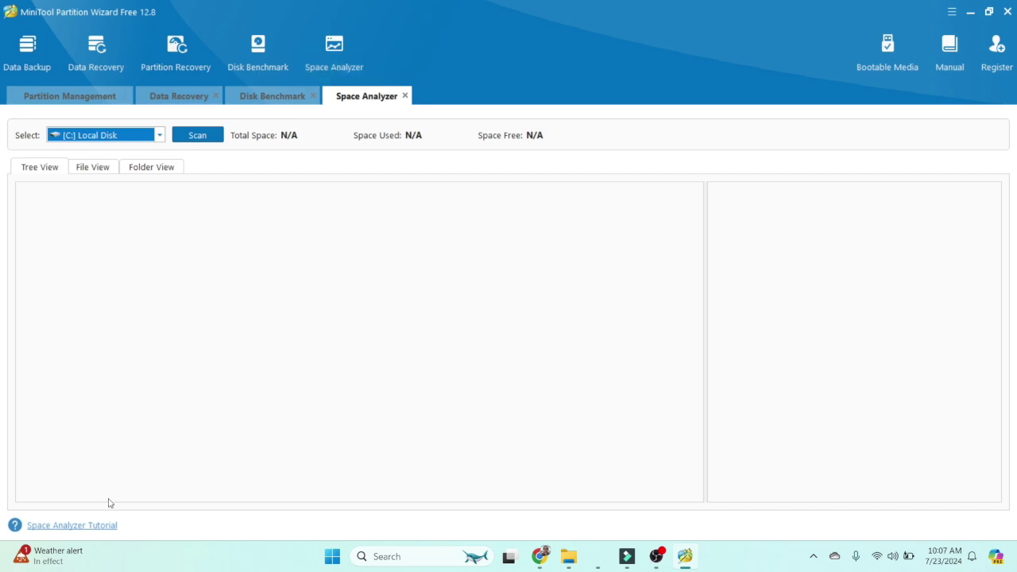
left_click(91, 525)
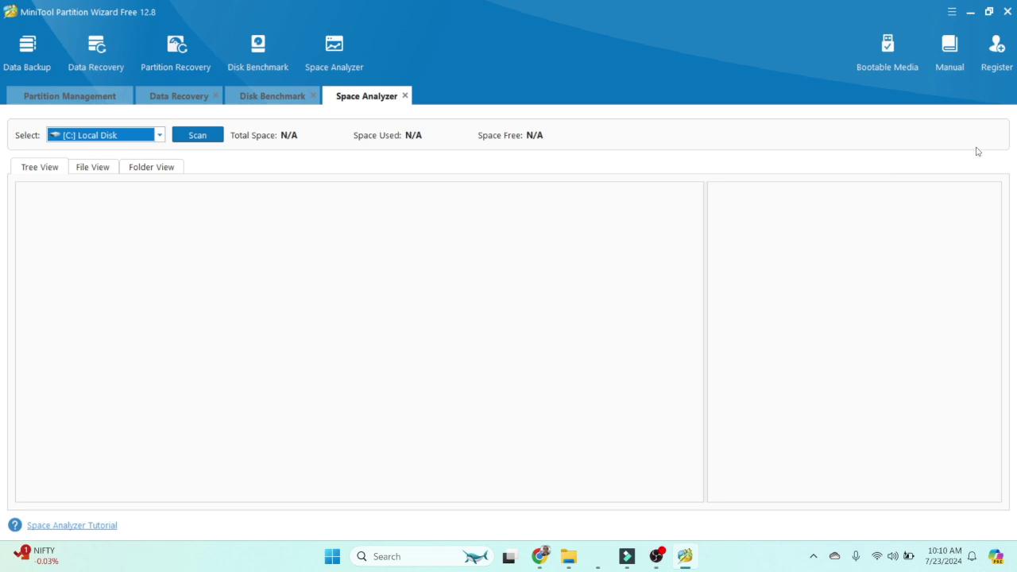
Compare the Professional plans with the Special Offer bundle, and examine the Pro Annual Subscription's order page and device limit.
left_click(997, 59)
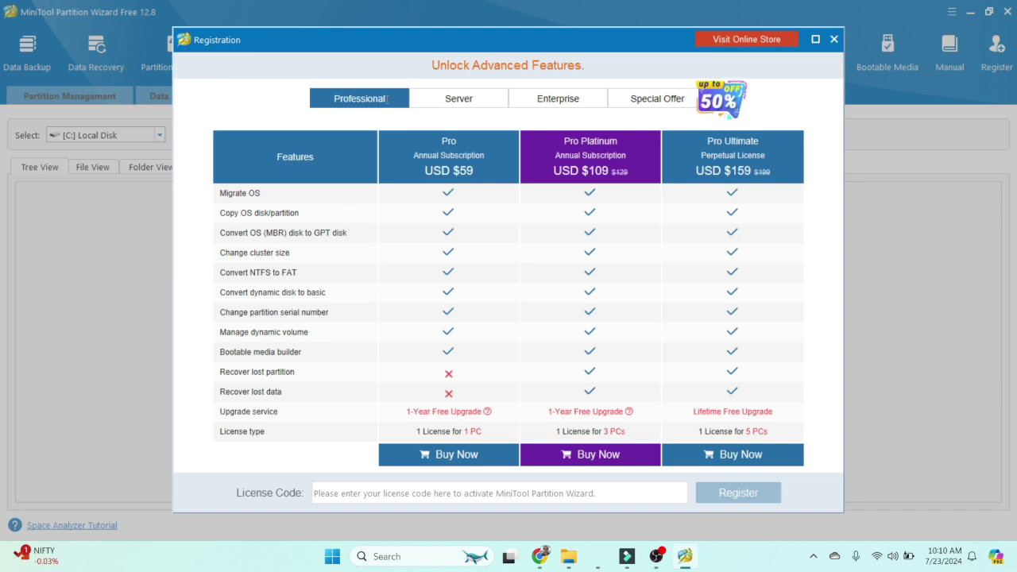
left_click(657, 100)
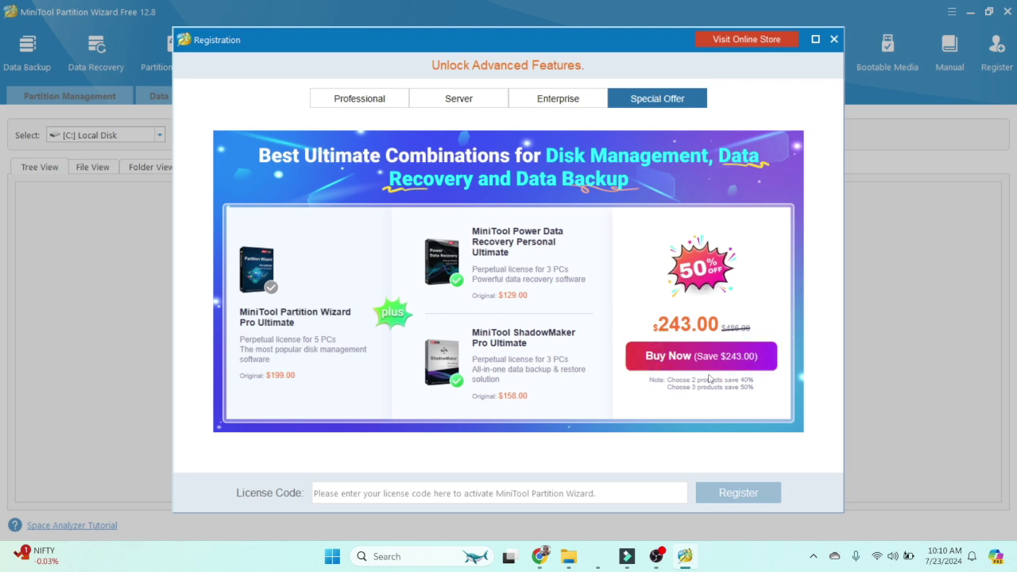
left_click(370, 105)
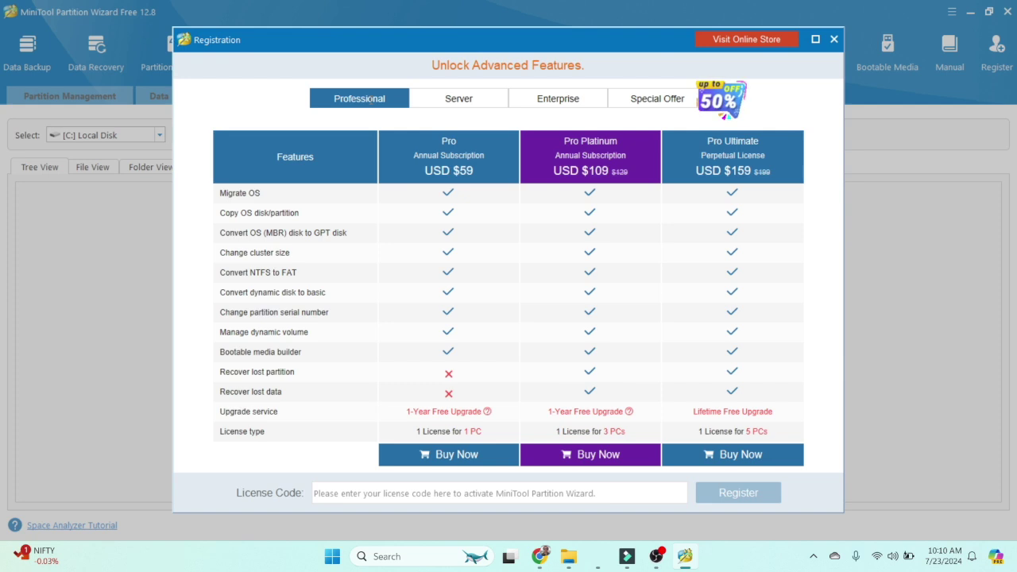
left_click(467, 454)
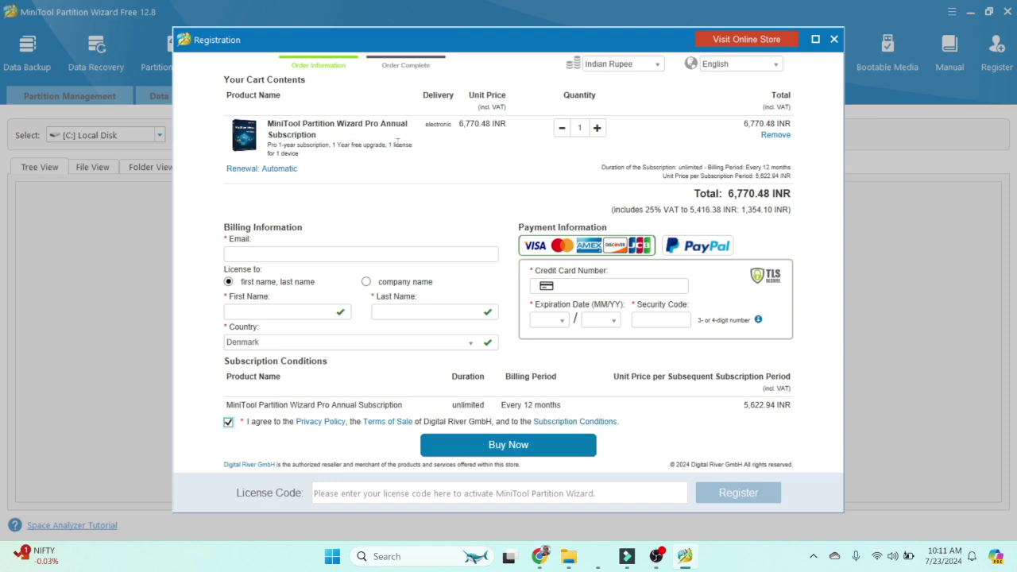
left_click_drag(301, 155, 268, 153)
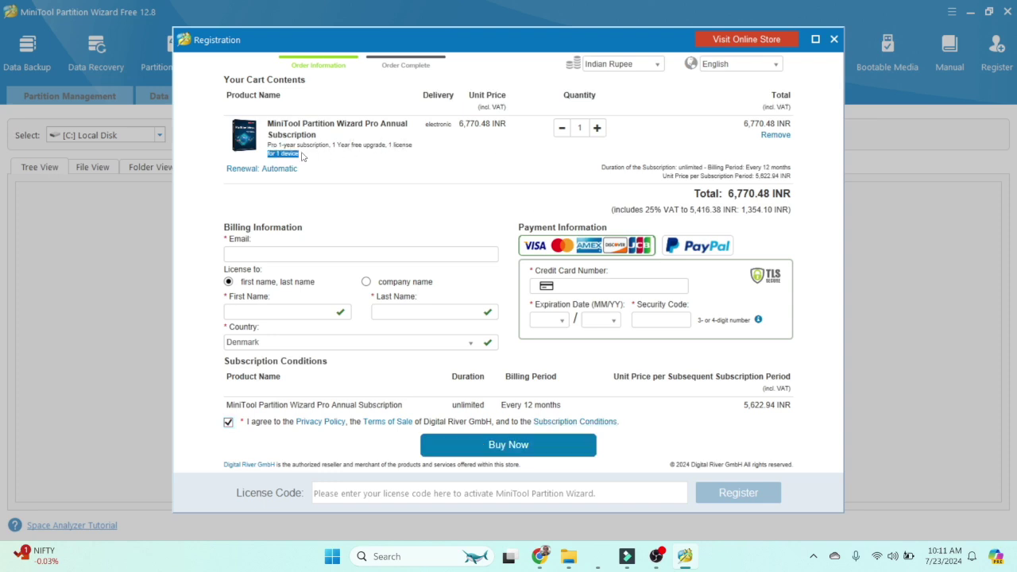